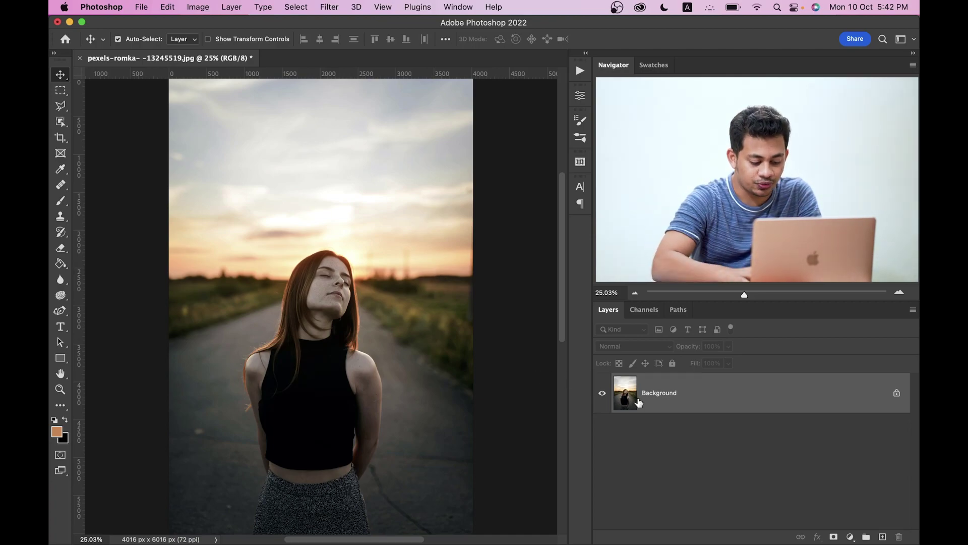
Duplicate the Background layer twice and rename the uppermost copy as Subject.
{"action": "key", "text": "super+j"}
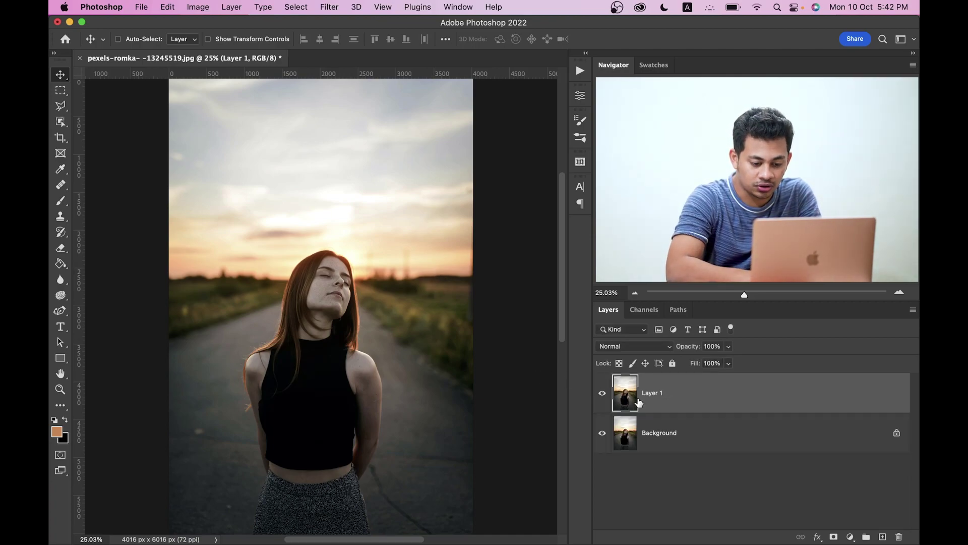
{"action": "key", "text": "super+j"}
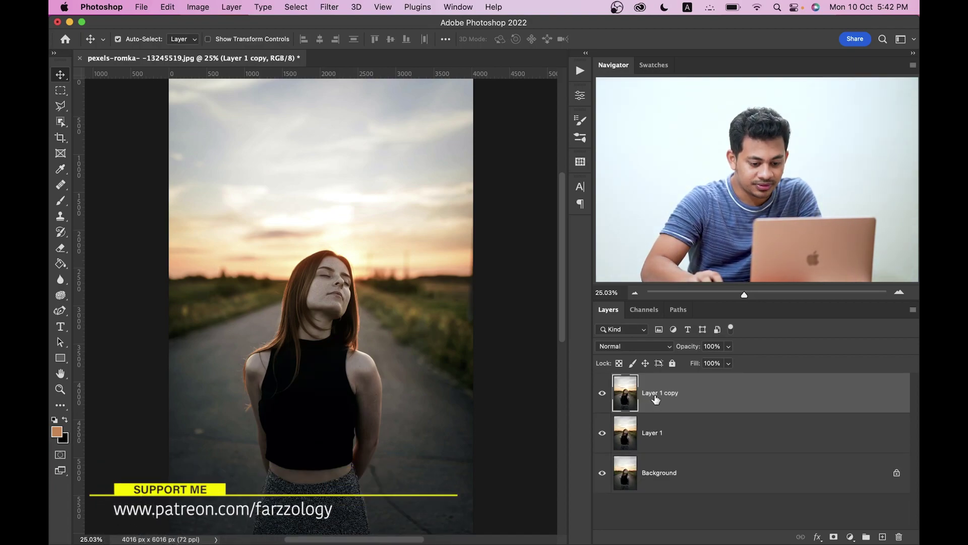
{"action": "double_click", "coordinate": [664, 396]}
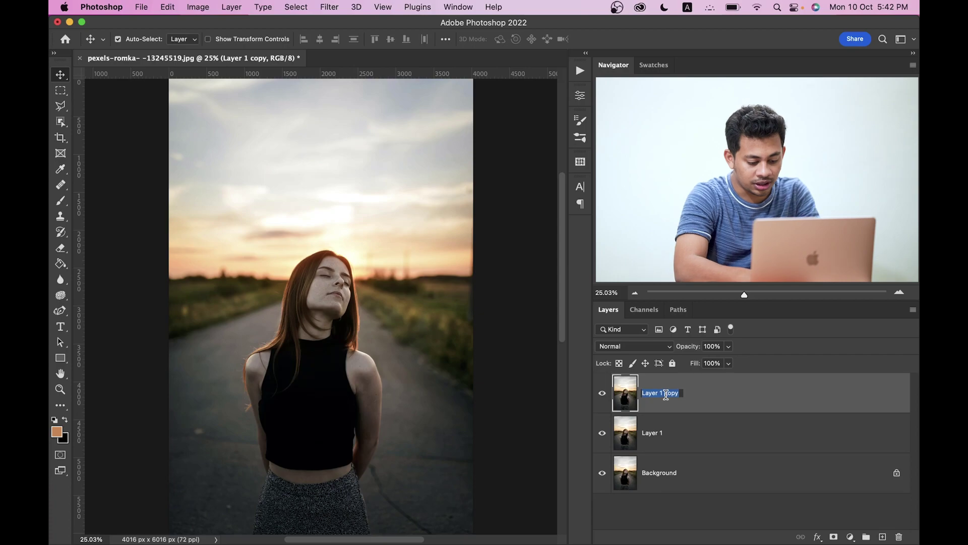
{"action": "type", "text": "Subject"}
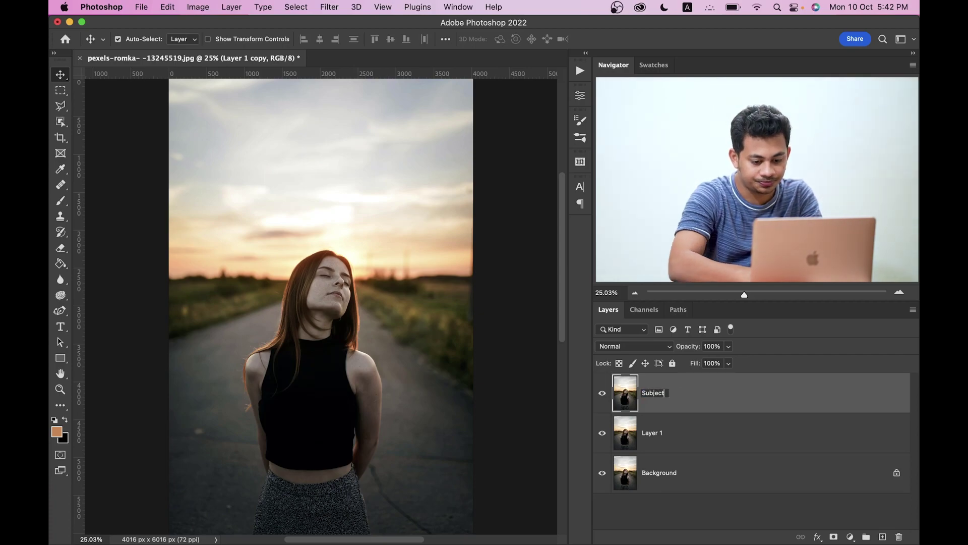
{"action": "key", "text": "Return"}
Rename the middle layer, Layer 1, as BG.
{"action": "left_click", "coordinate": [652, 436]}
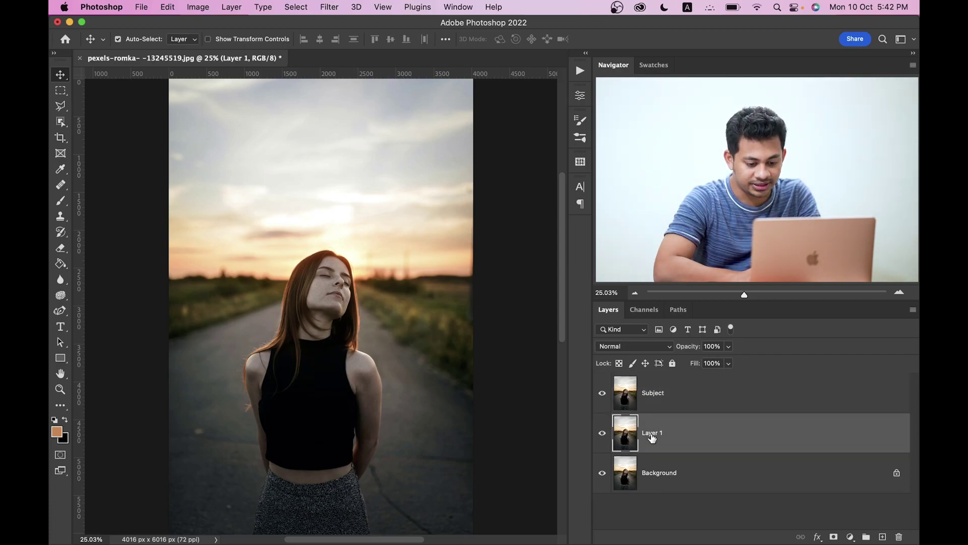
{"action": "double_click", "coordinate": [652, 435]}
{"action": "type", "text": "BG"}
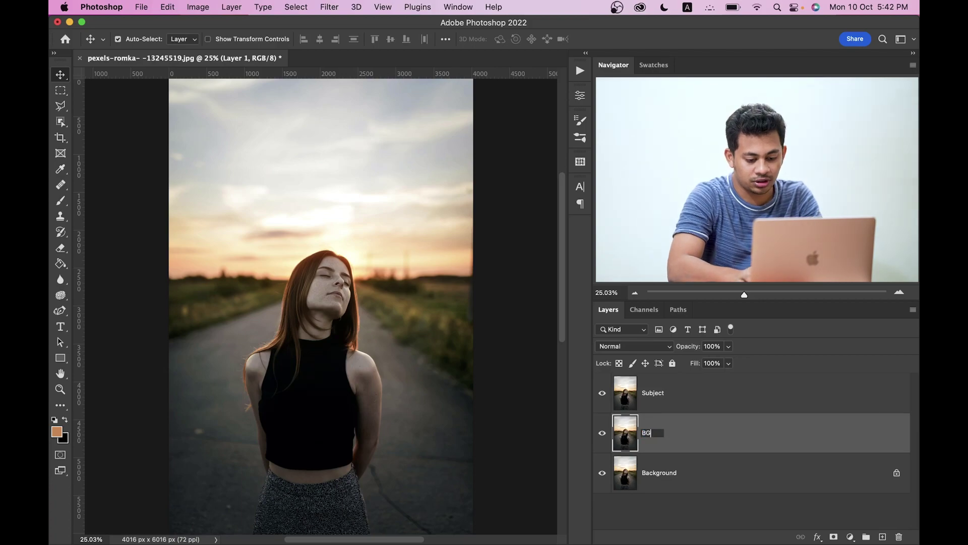
{"action": "key", "text": "Return"}
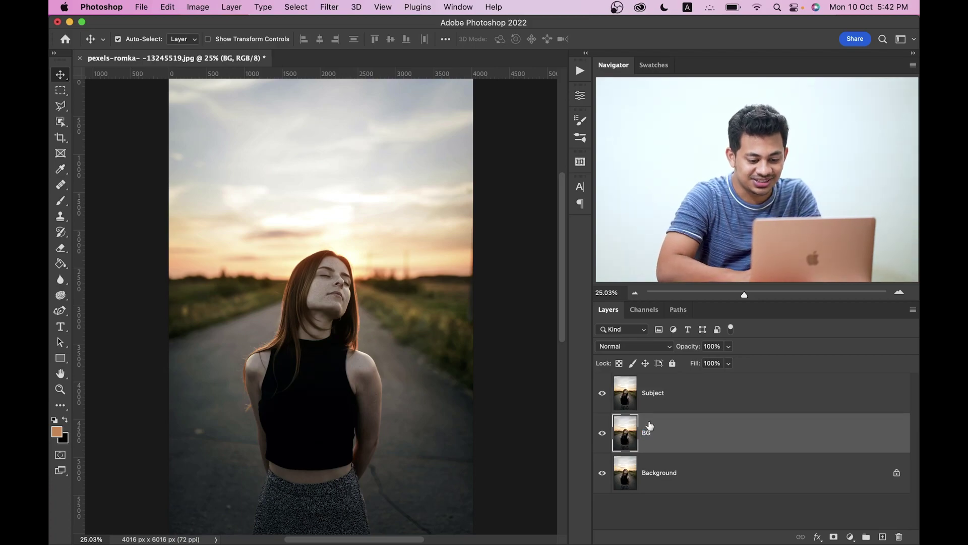
Select the woman on the Subject layer with Select Subject and check the selection outline around her.
{"action": "left_click", "coordinate": [693, 393]}
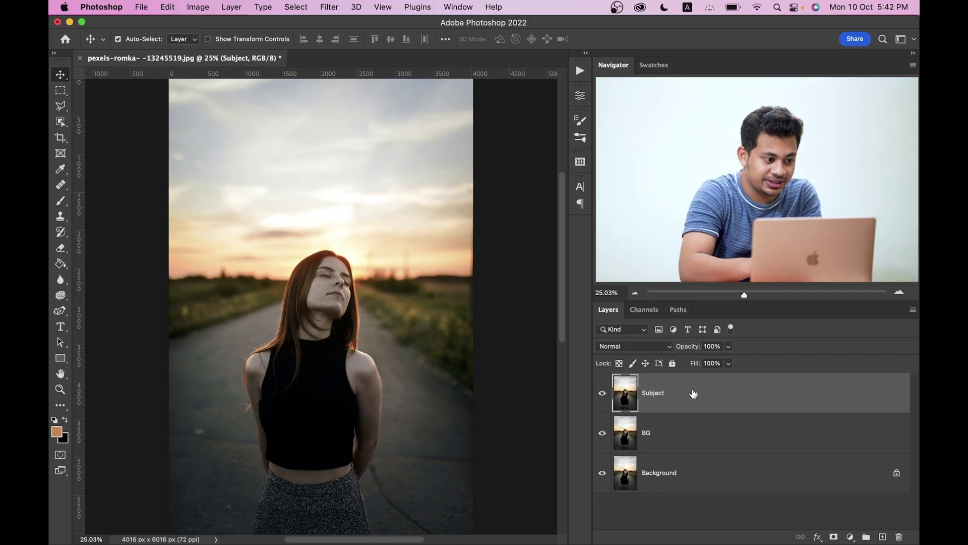
{"action": "left_click", "coordinate": [58, 127]}
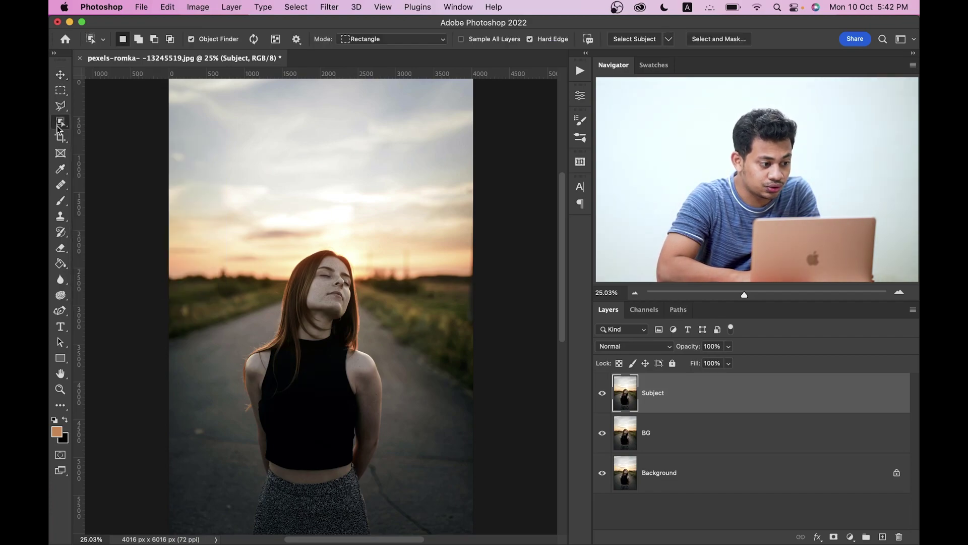
{"action": "left_click", "coordinate": [631, 40]}
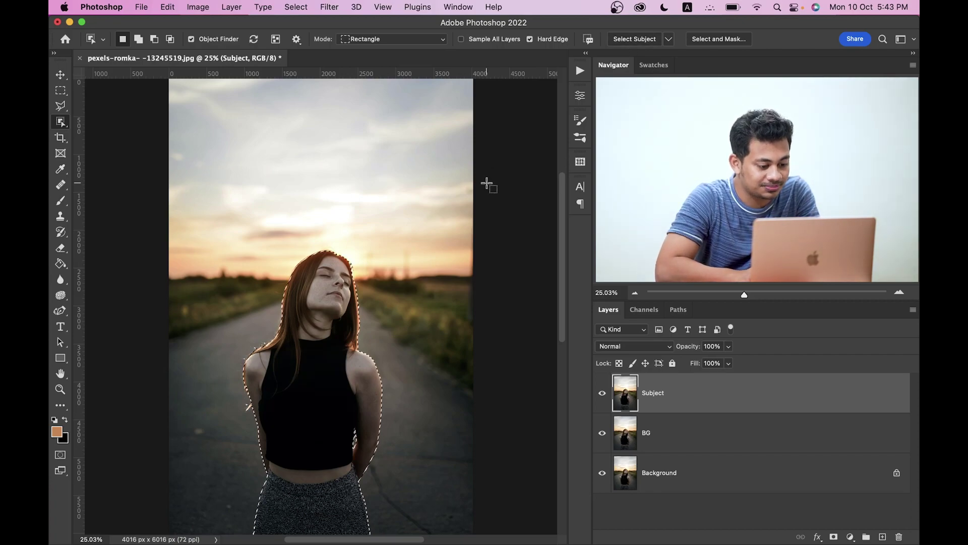
{"action": "key", "text": "super+equal"}
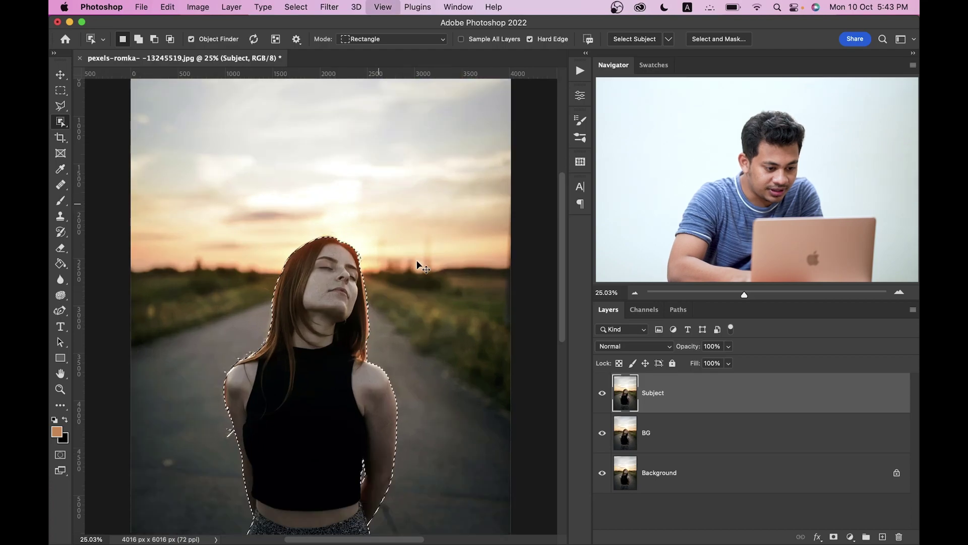
{"action": "key", "text": "super+equal"}
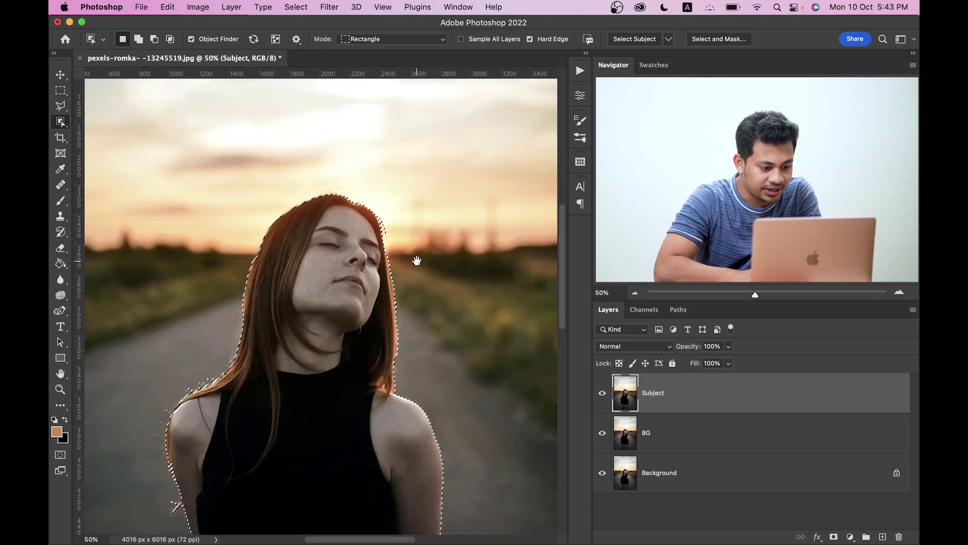
{"action": "left_click_drag", "start_coordinate": [418, 260], "coordinate": [419, 183]}
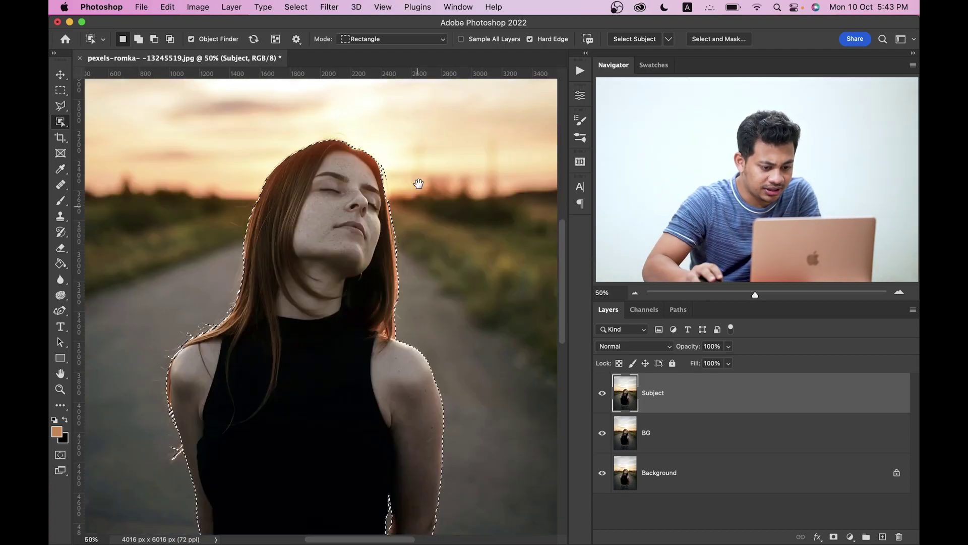
{"action": "scroll", "coordinate": [479, 242], "scroll_direction": "down", "scroll_amount": 3}
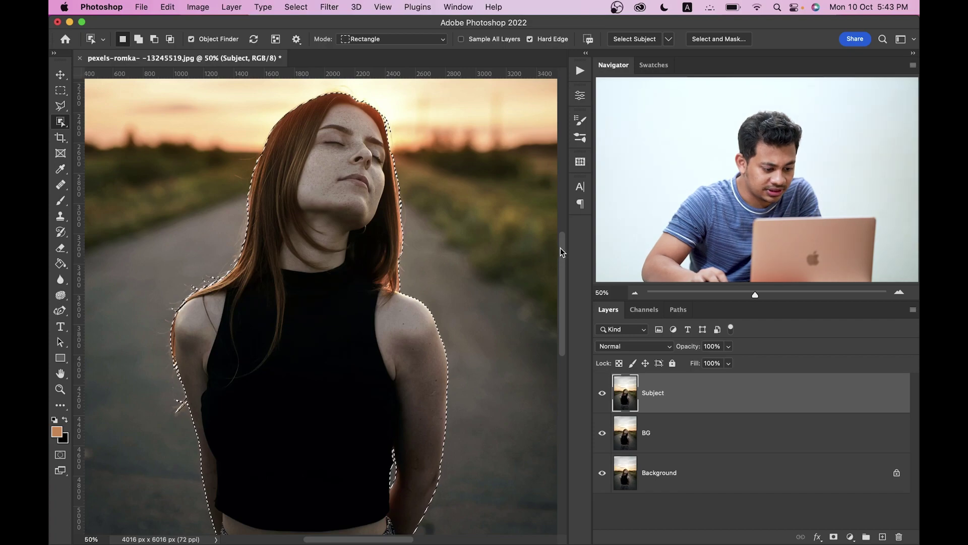
{"action": "left_click_drag", "start_coordinate": [562, 252], "coordinate": [578, 297]}
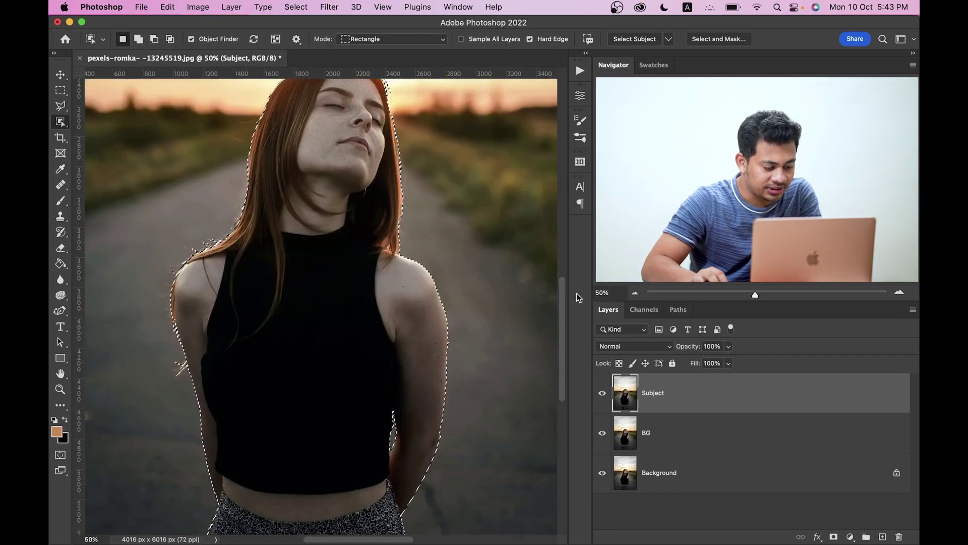
{"action": "scroll", "coordinate": [439, 242], "scroll_direction": "up", "scroll_amount": 4}
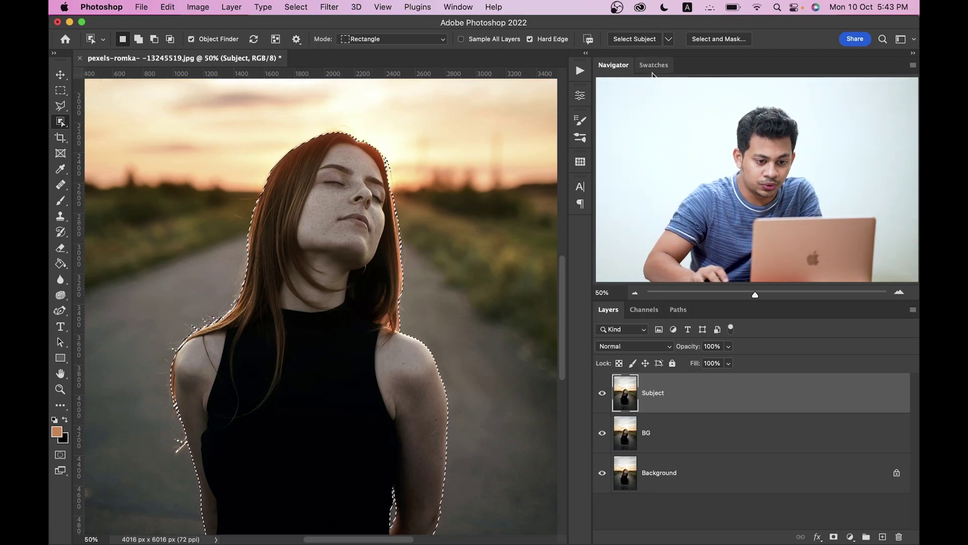
Open the selection in Select and Mask and refine the hair edges on both sides with the Refine Edge Brush.
{"action": "left_click", "coordinate": [716, 43]}
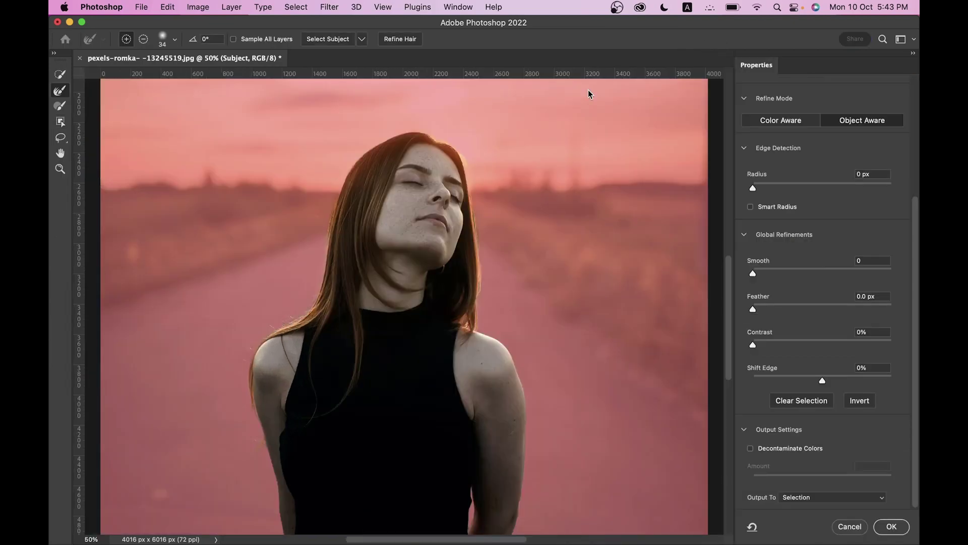
{"action": "left_click_drag", "start_coordinate": [525, 300], "coordinate": [531, 139]}
{"action": "left_click_drag", "start_coordinate": [523, 218], "coordinate": [521, 301]}
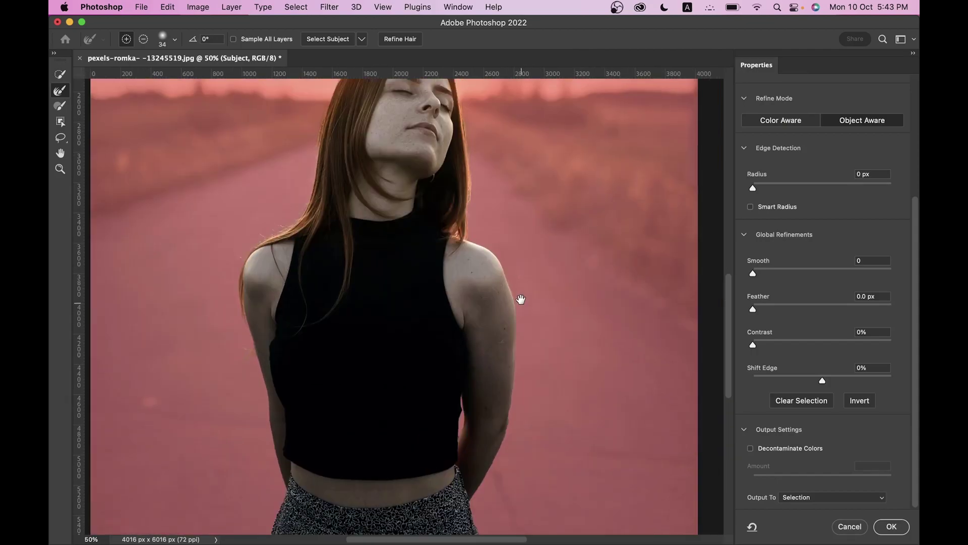
{"action": "left_click_drag", "start_coordinate": [515, 184], "coordinate": [512, 251]}
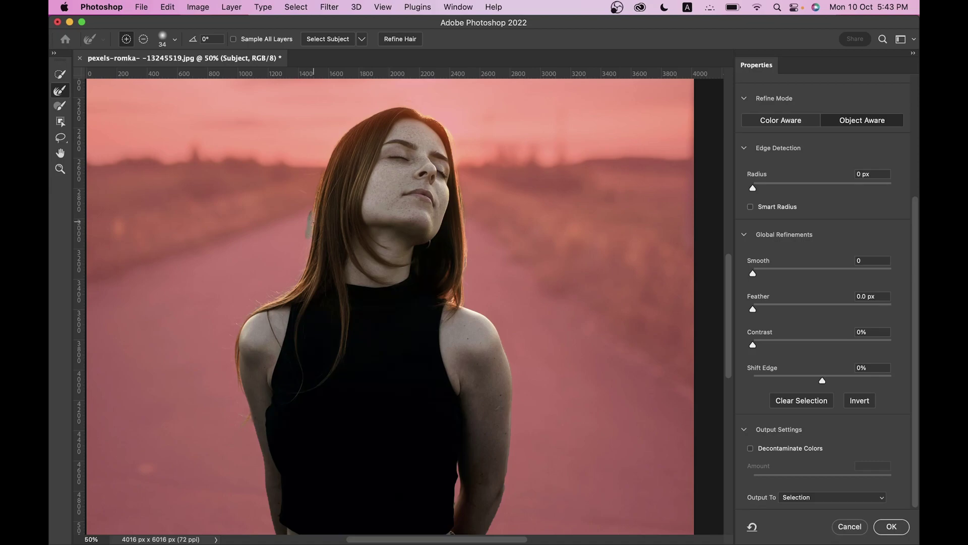
{"action": "left_click_drag", "start_coordinate": [309, 220], "coordinate": [311, 256]}
{"action": "left_click", "coordinate": [465, 257]}
{"action": "scroll", "coordinate": [476, 285], "scroll_direction": "down", "scroll_amount": 5}
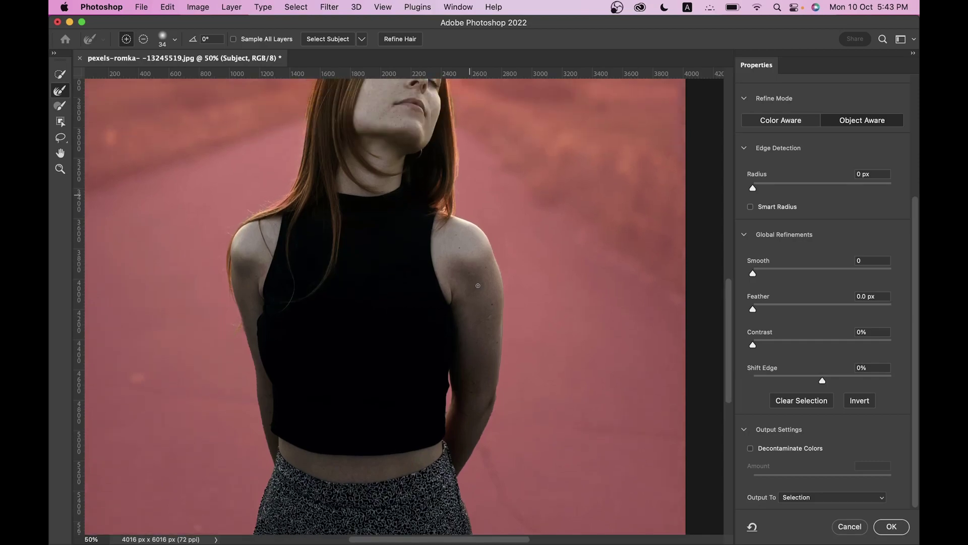
{"action": "scroll", "coordinate": [478, 285], "scroll_direction": "up", "scroll_amount": 3}
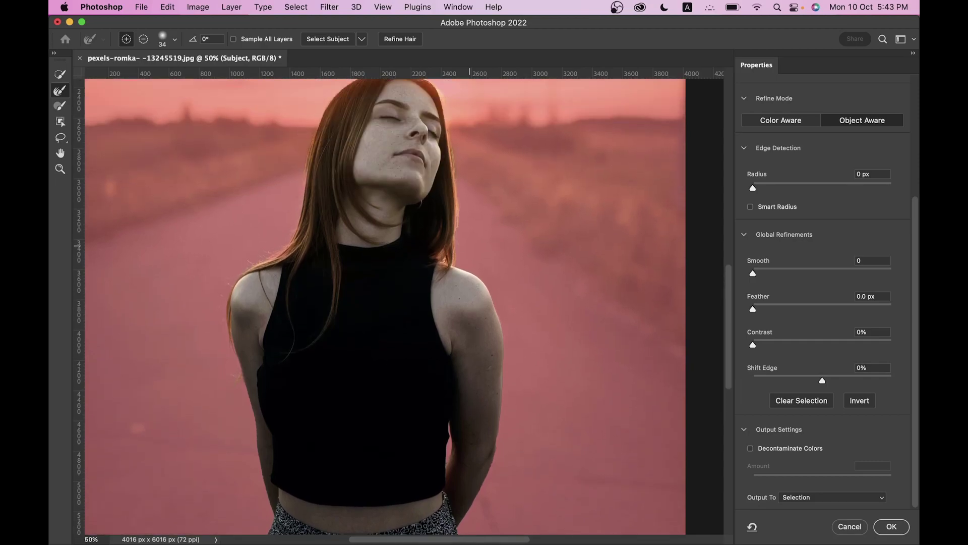
Set Shift Edge to -3%, Feather to 0.4 px and Smooth to 3, and output the refined result as a selection.
{"action": "left_click", "coordinate": [823, 381]}
{"action": "left_click_drag", "start_coordinate": [754, 311], "coordinate": [756, 311]}
{"action": "left_click_drag", "start_coordinate": [754, 276], "coordinate": [757, 276]}
{"action": "scroll", "coordinate": [634, 266], "scroll_direction": "up", "scroll_amount": 3}
{"action": "scroll", "coordinate": [661, 272], "scroll_direction": "down", "scroll_amount": 3}
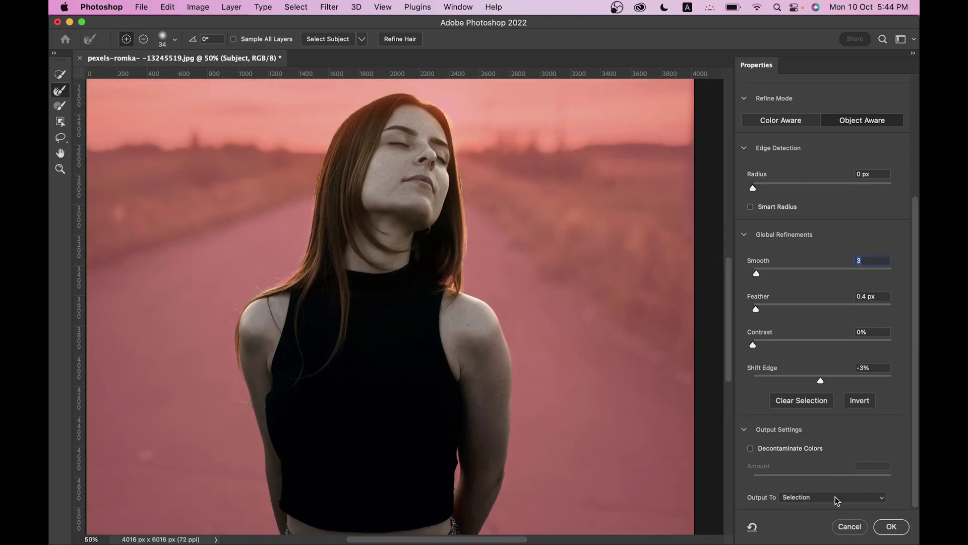
{"action": "left_click", "coordinate": [888, 530]}
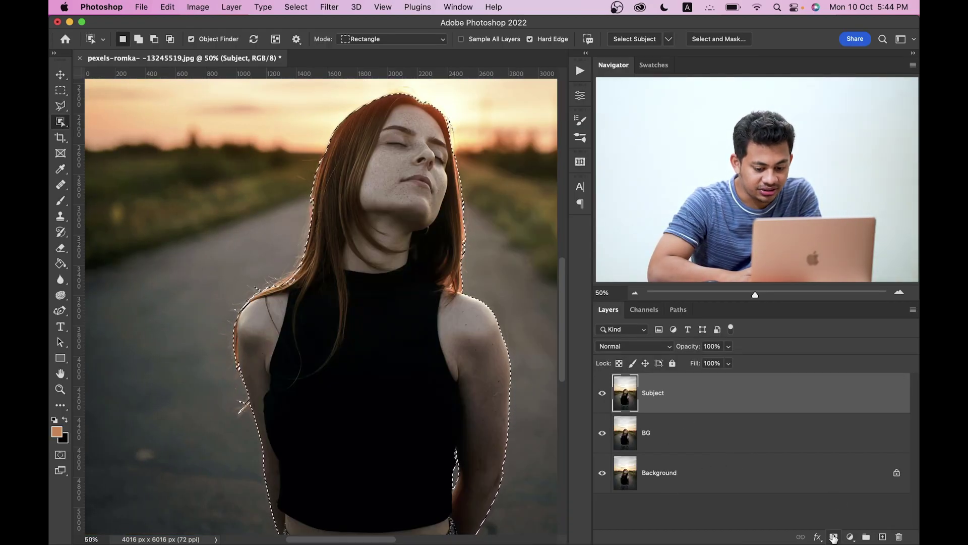
Add a layer mask to the Subject layer from the selection and hide the BG and Background layers.
{"action": "left_click", "coordinate": [834, 537]}
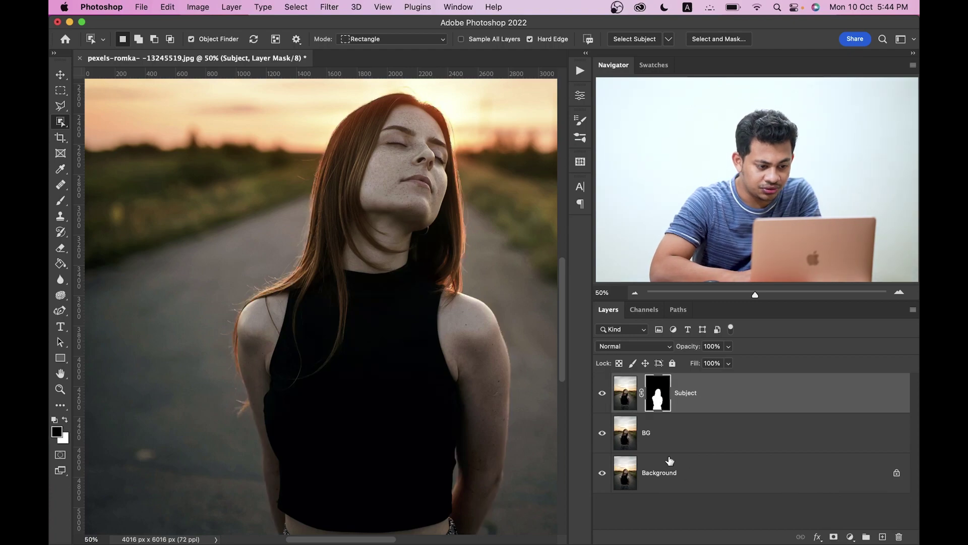
{"action": "left_click", "coordinate": [602, 433]}
{"action": "left_click", "coordinate": [602, 473]}
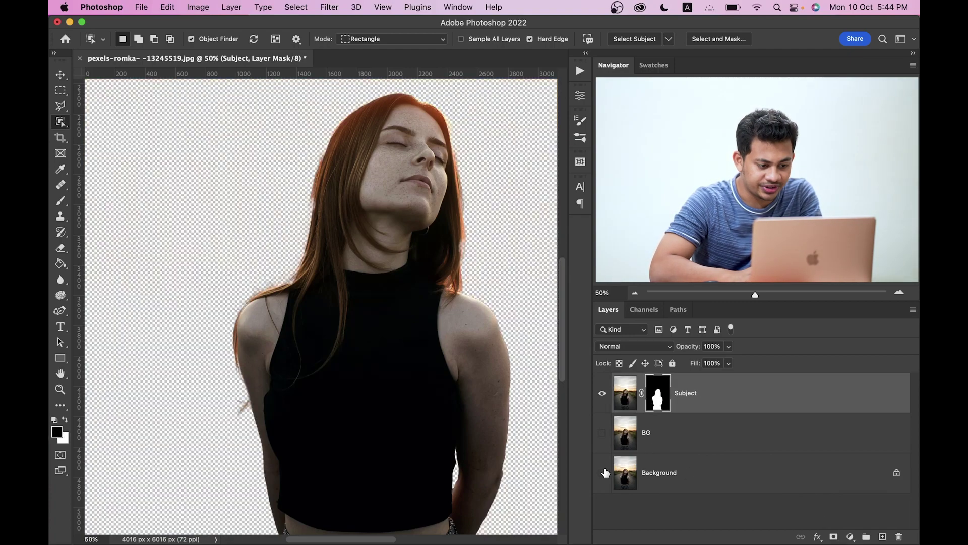
{"action": "key", "text": "super+0"}
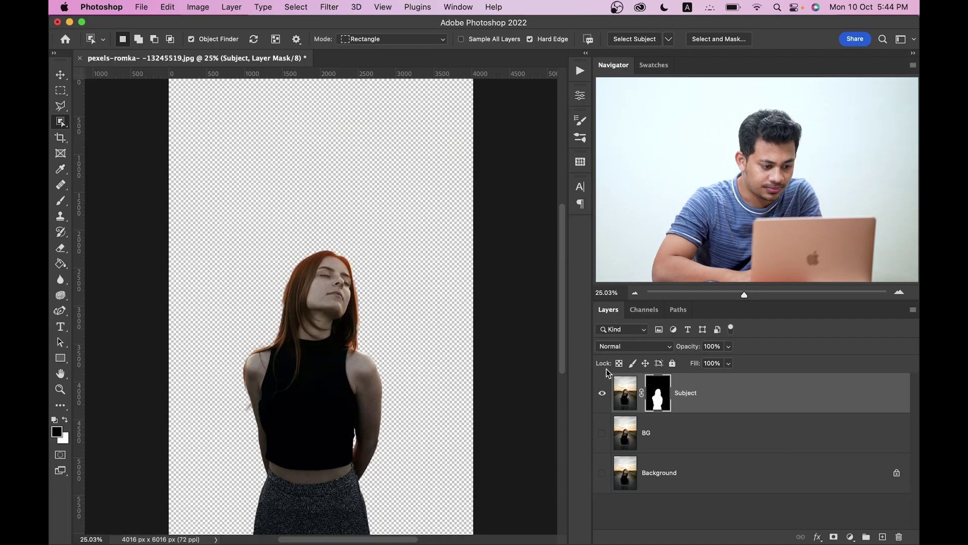
Toggle the Subject layer's visibility off and on to check the cutout, and show the BG layer again.
{"action": "left_click", "coordinate": [601, 396]}
{"action": "left_click", "coordinate": [601, 395]}
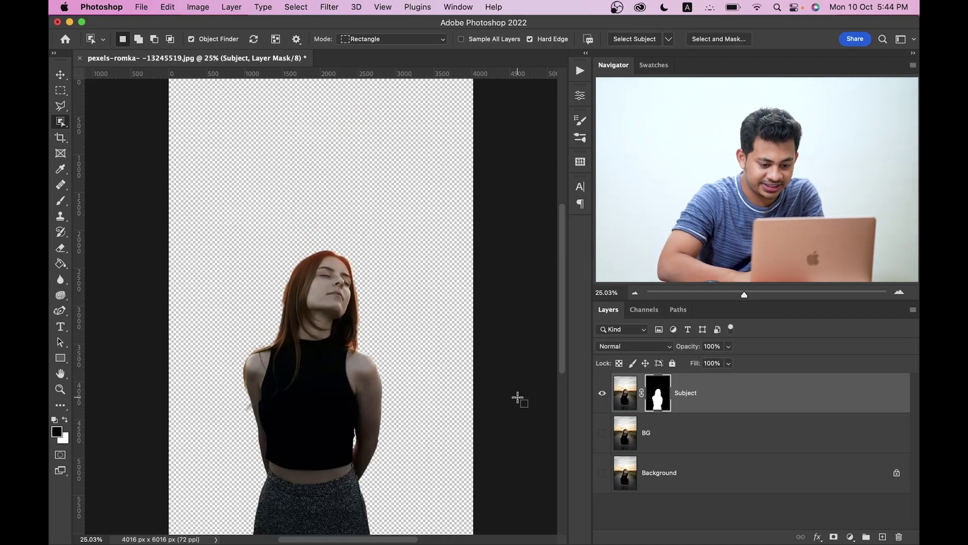
{"action": "left_click", "coordinate": [601, 434]}
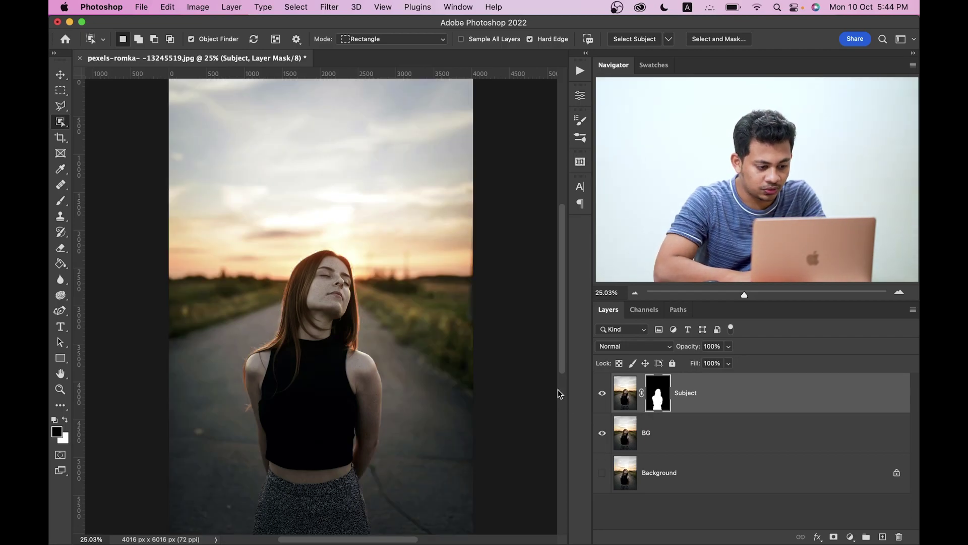
Load the Subject layer's mask as a selection and expand it by 25 pixels.
{"action": "left_click", "coordinate": [660, 398], "text": "super"}
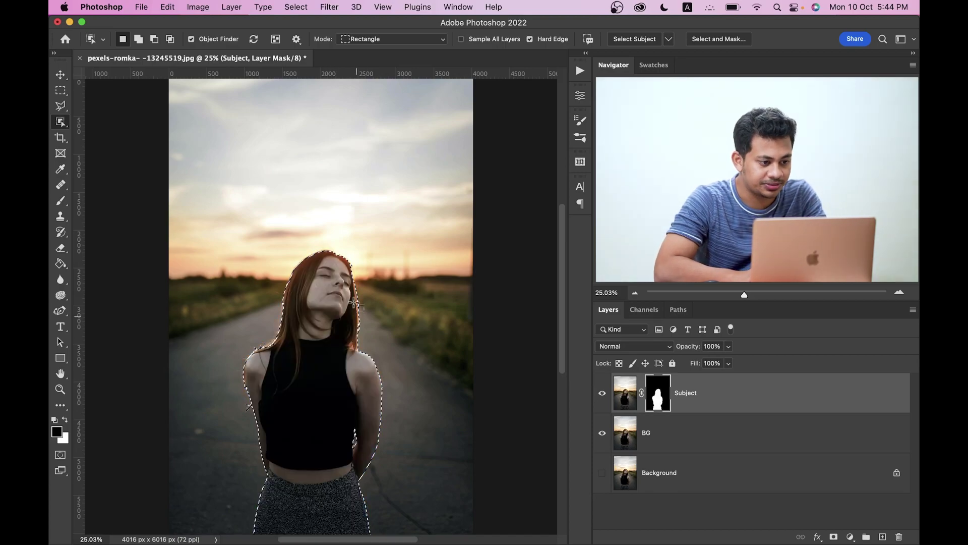
{"action": "key", "text": "super+plus"}
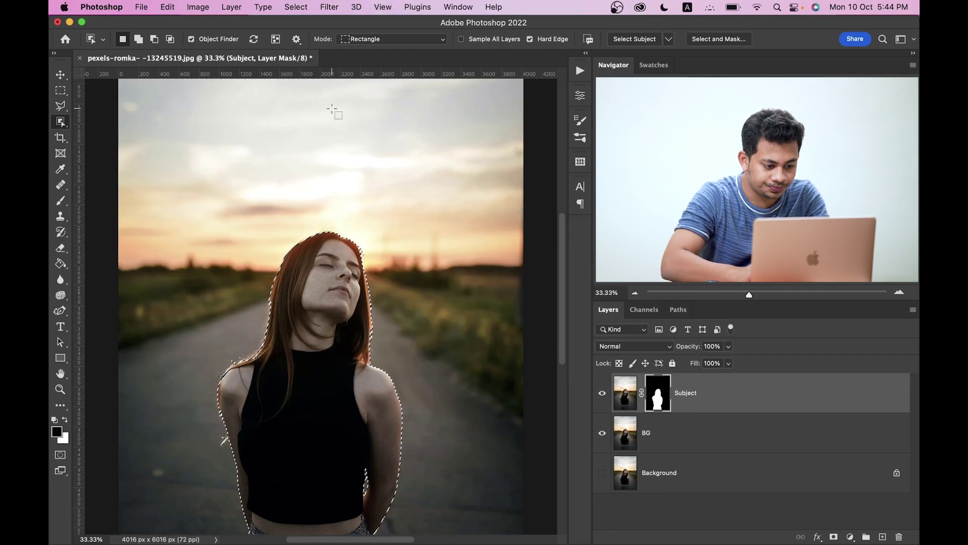
{"action": "scroll", "coordinate": [358, 232], "scroll_direction": "down", "scroll_amount": 5}
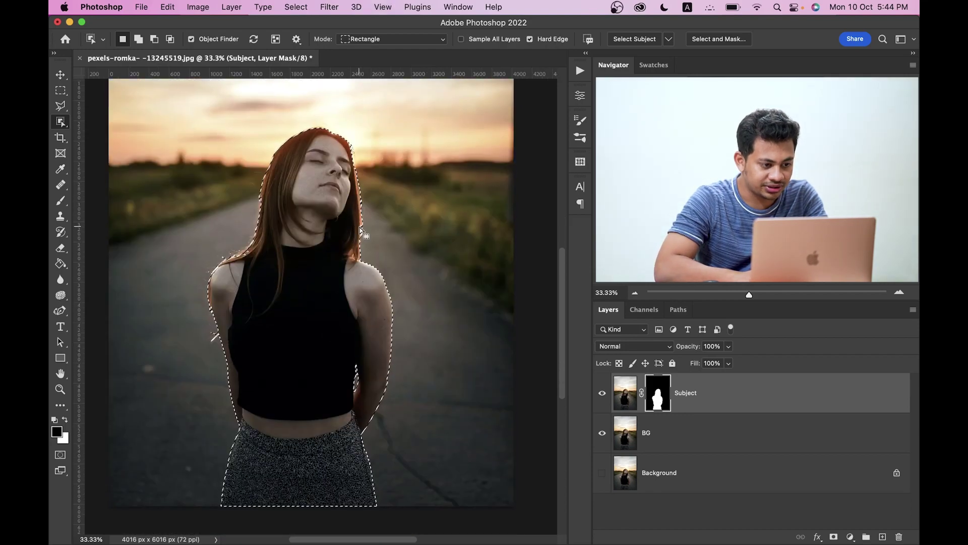
{"action": "left_click", "coordinate": [296, 7]}
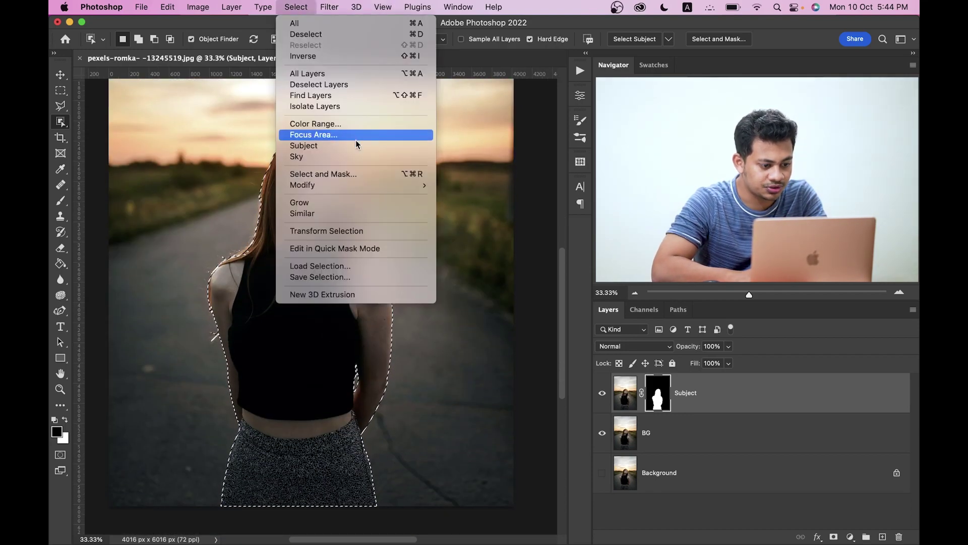
{"action": "mouse_move", "coordinate": [404, 186]}
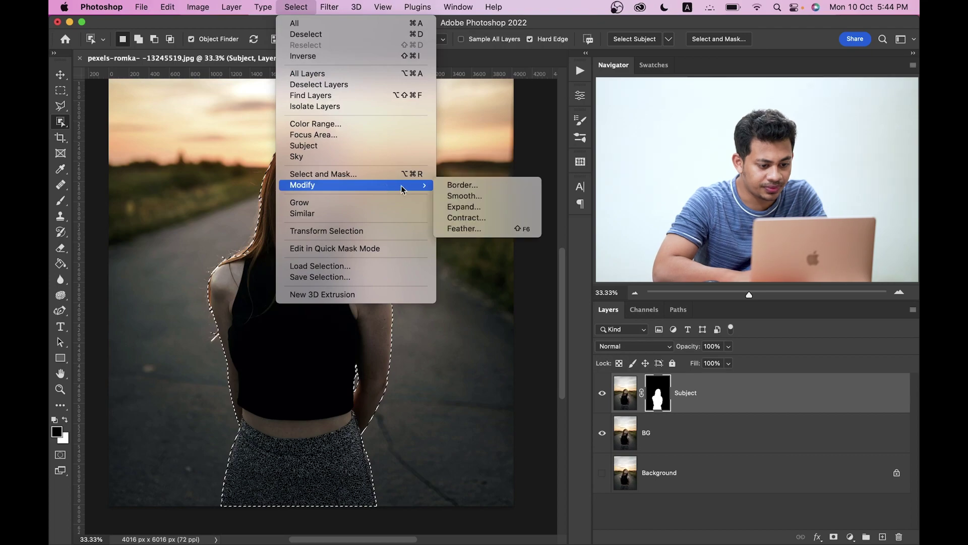
{"action": "left_click", "coordinate": [469, 206]}
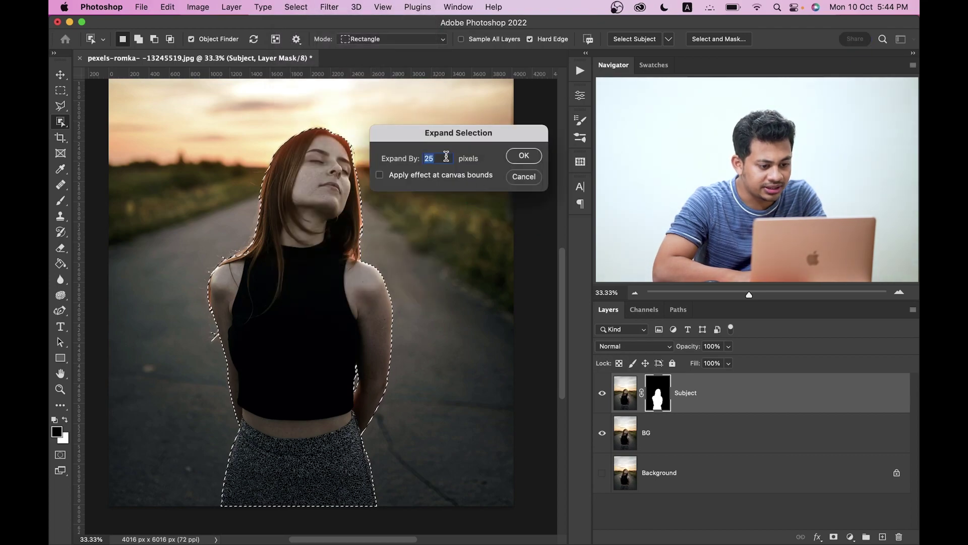
{"action": "left_click", "coordinate": [447, 157]}
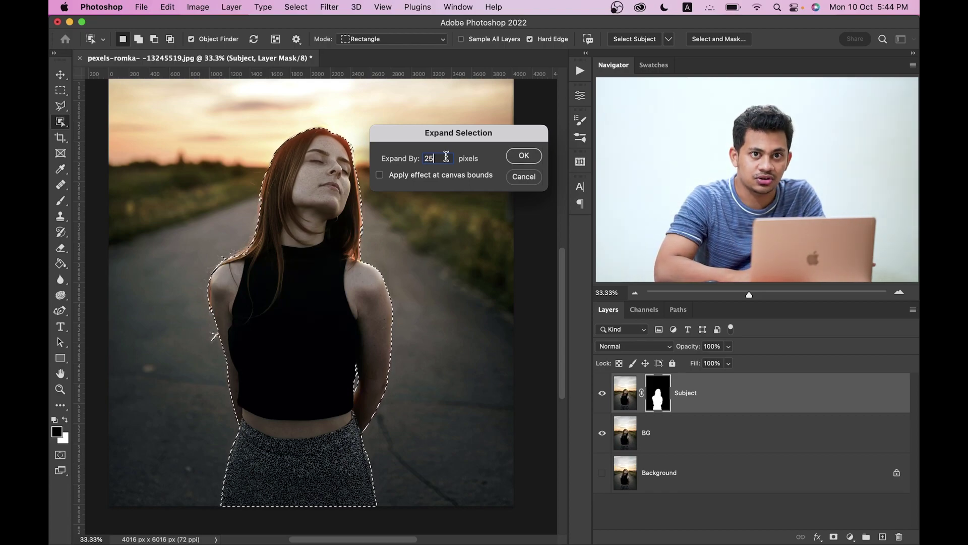
{"action": "left_click", "coordinate": [523, 157]}
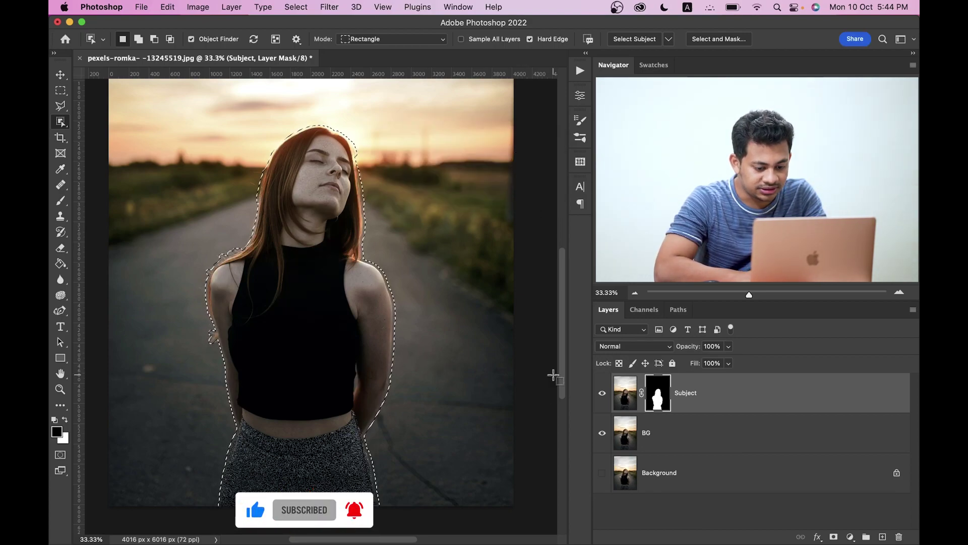
Hide the Subject layer, remove the selected woman from the BG layer with Content-Aware Fill, and deselect.
{"action": "left_click", "coordinate": [665, 436]}
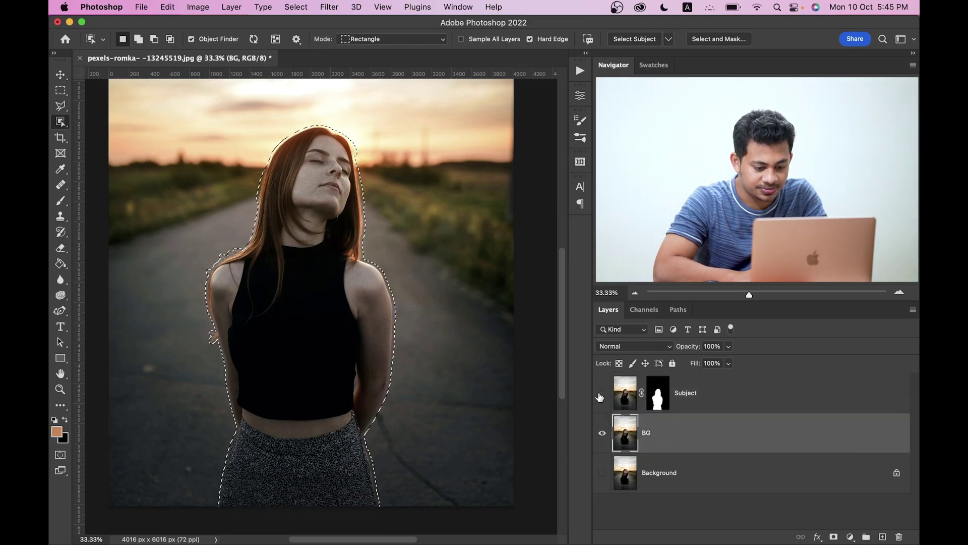
{"action": "left_click", "coordinate": [600, 394]}
{"action": "right_click", "coordinate": [318, 199]}
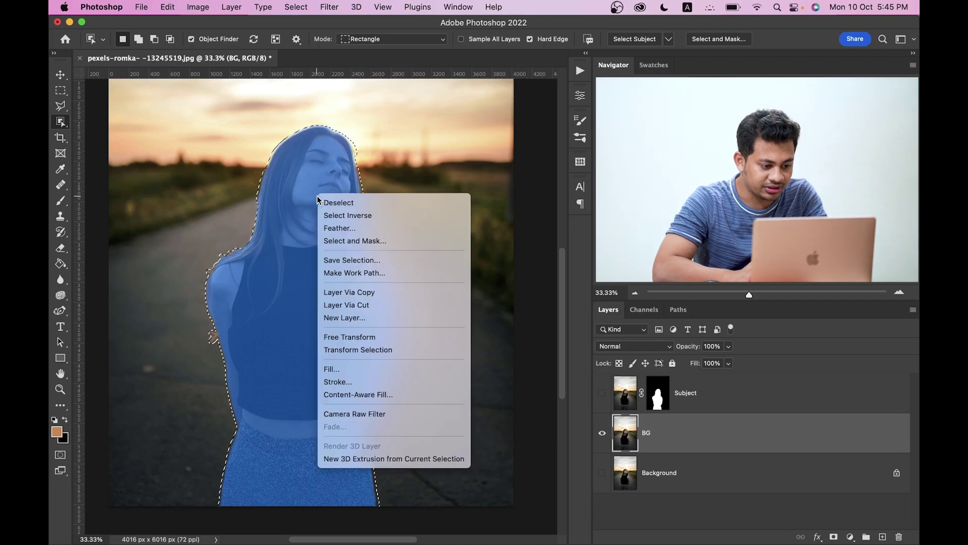
{"action": "left_click", "coordinate": [374, 395]}
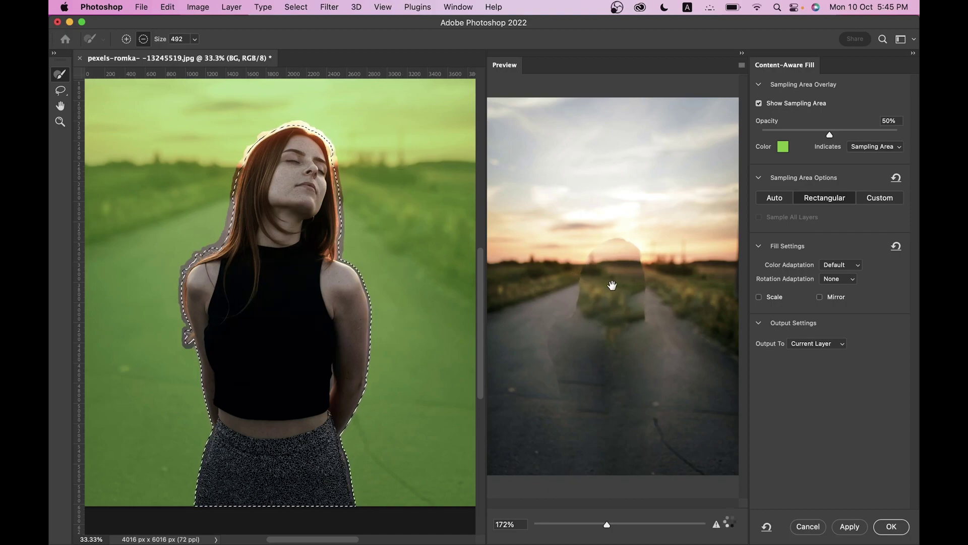
{"action": "left_click", "coordinate": [893, 526]}
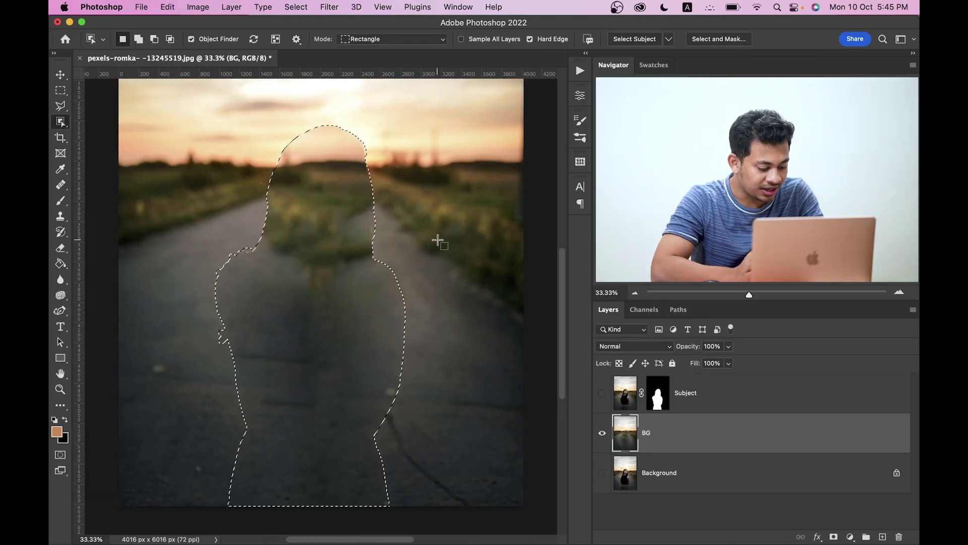
{"action": "key", "text": "super+d"}
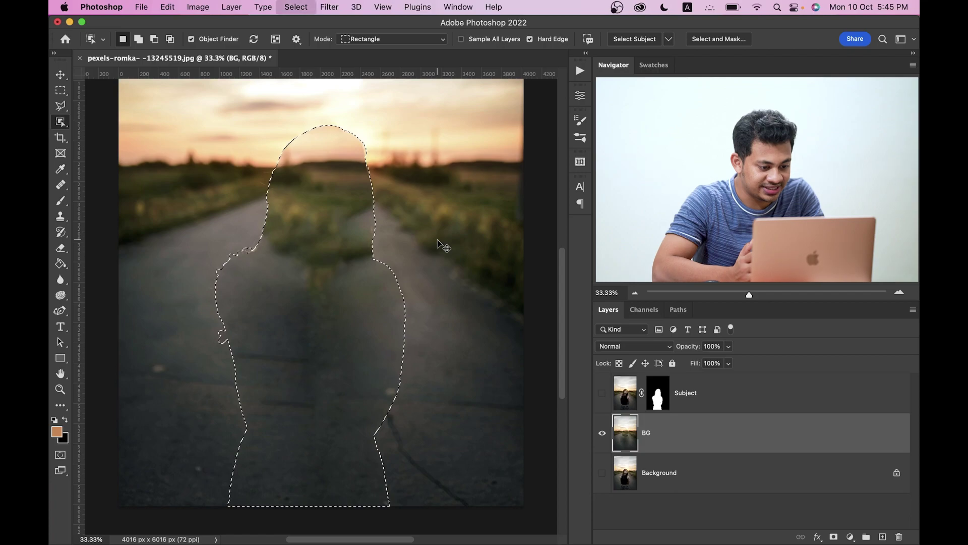
{"action": "key", "text": "super+minus"}
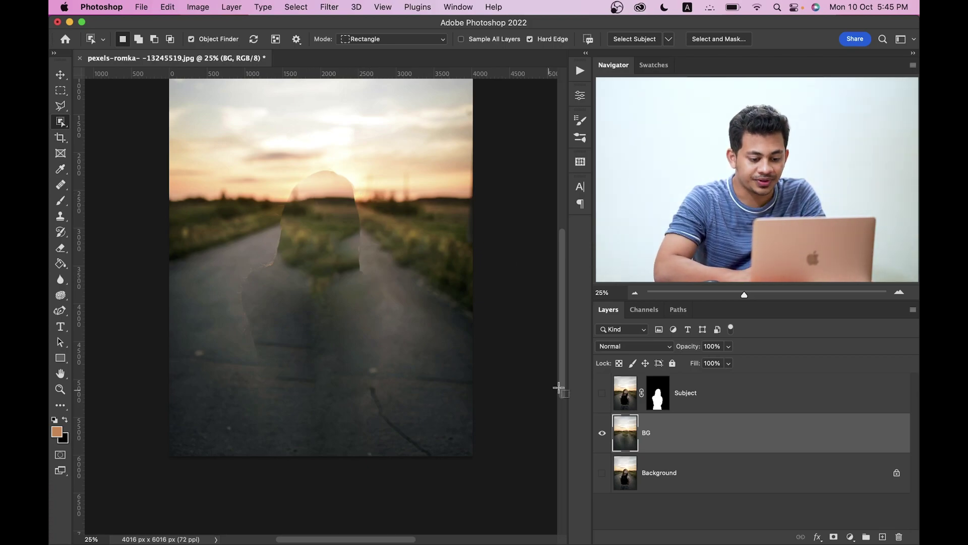
Show the Subject layer again and convert the BG layer to a smart object.
{"action": "left_click", "coordinate": [603, 392]}
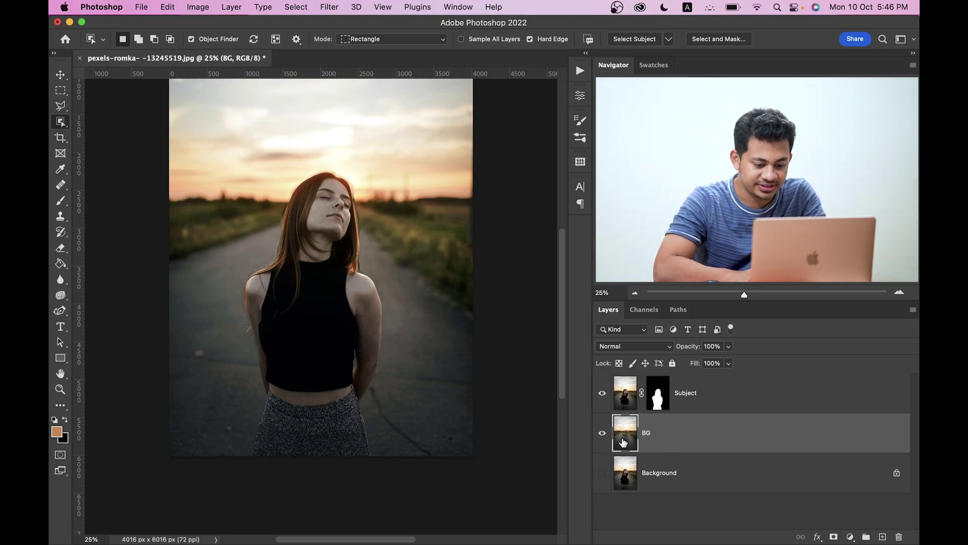
{"action": "right_click", "coordinate": [696, 431]}
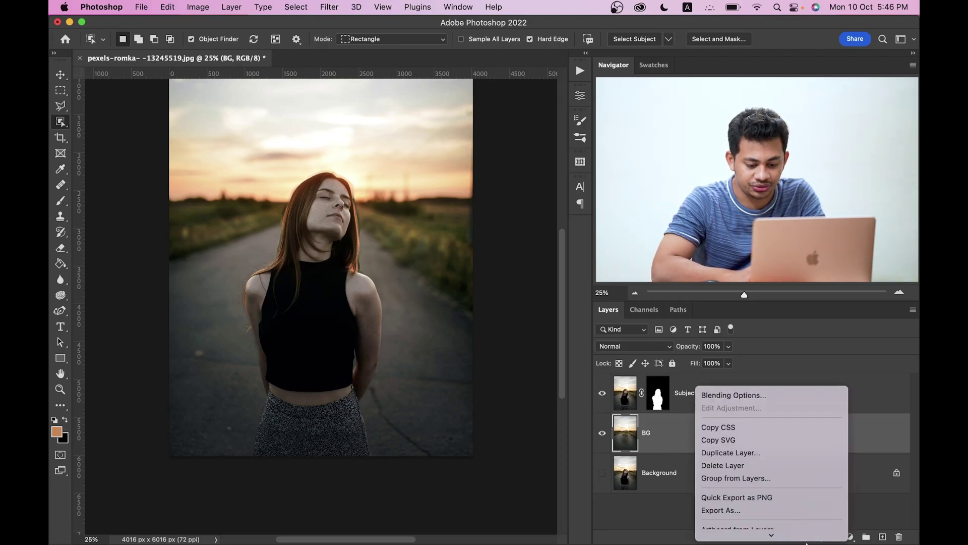
{"action": "scroll", "coordinate": [770, 492], "scroll_direction": "down", "scroll_amount": 5}
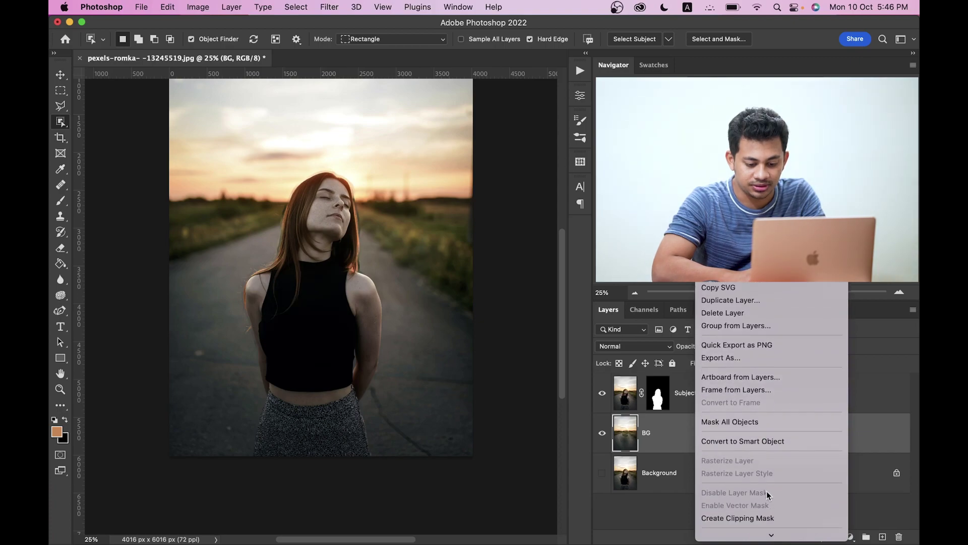
{"action": "left_click", "coordinate": [784, 442]}
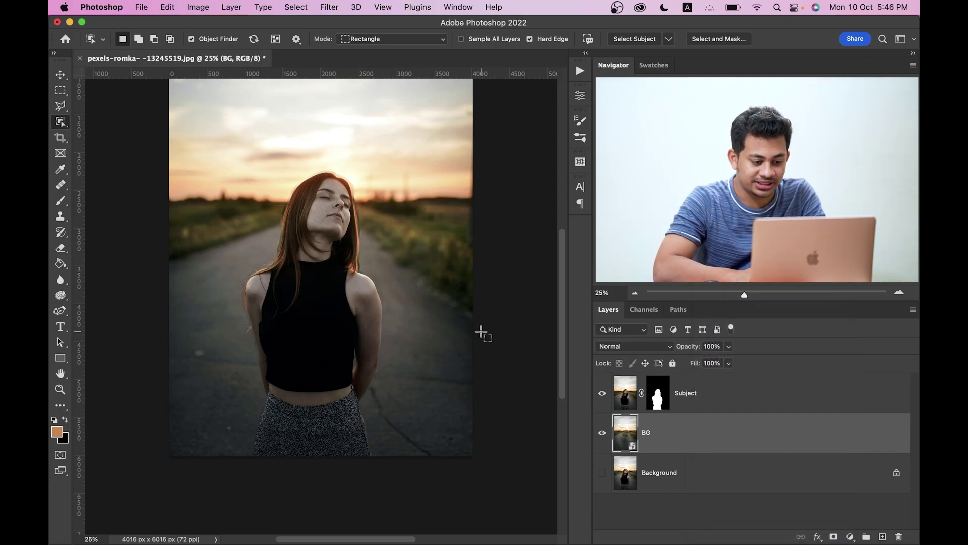
Start a Tilt-Shift blur on the BG layer and move its centre just below the photo's lower edge.
{"action": "key", "text": "v"}
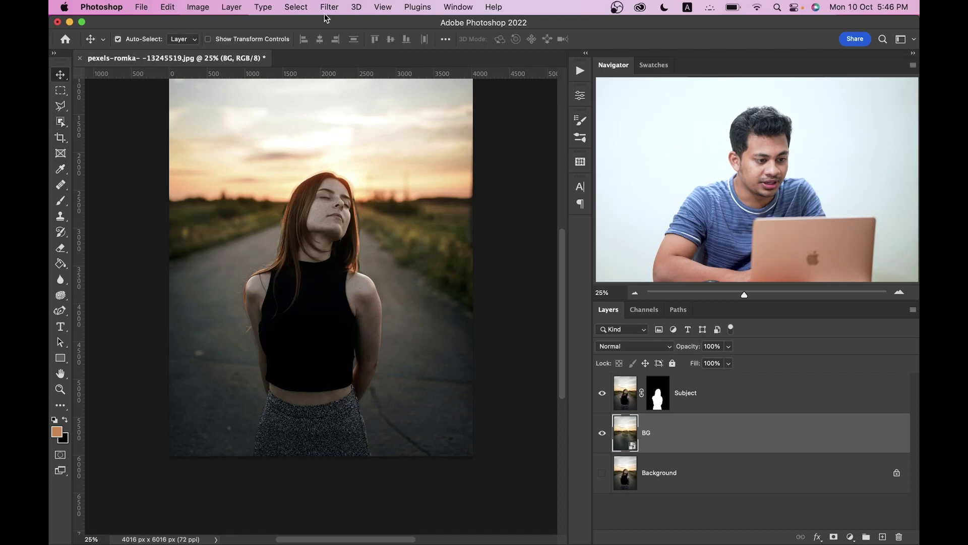
{"action": "left_click", "coordinate": [326, 9]}
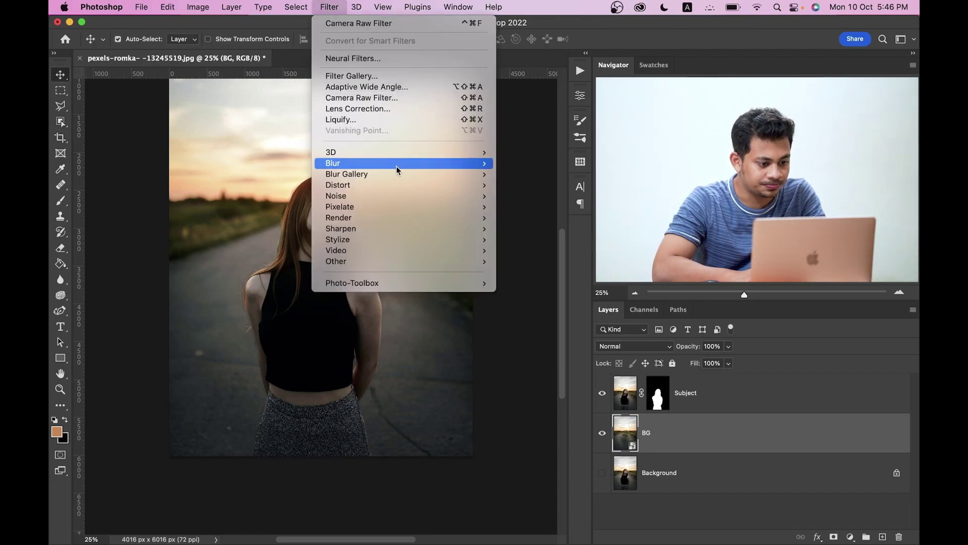
{"action": "mouse_move", "coordinate": [415, 173]}
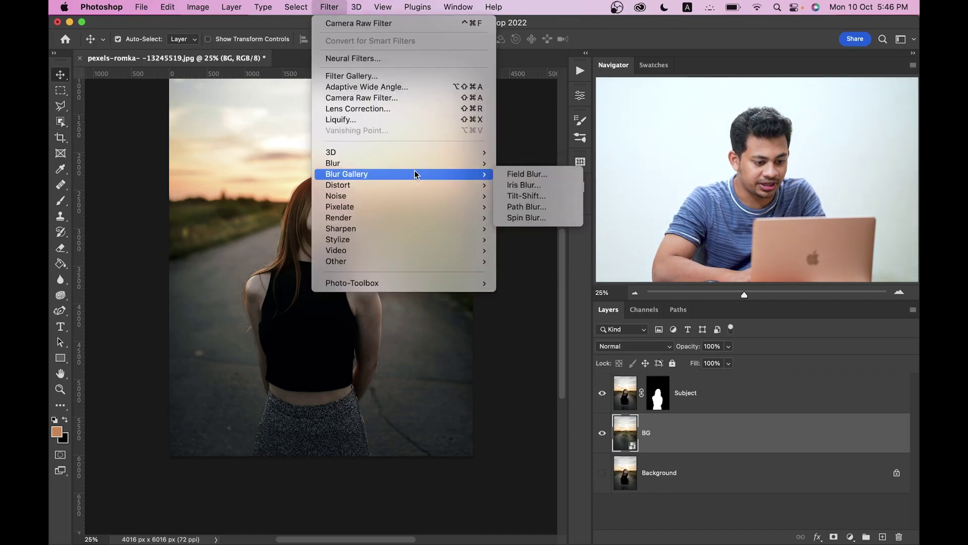
{"action": "left_click", "coordinate": [515, 200]}
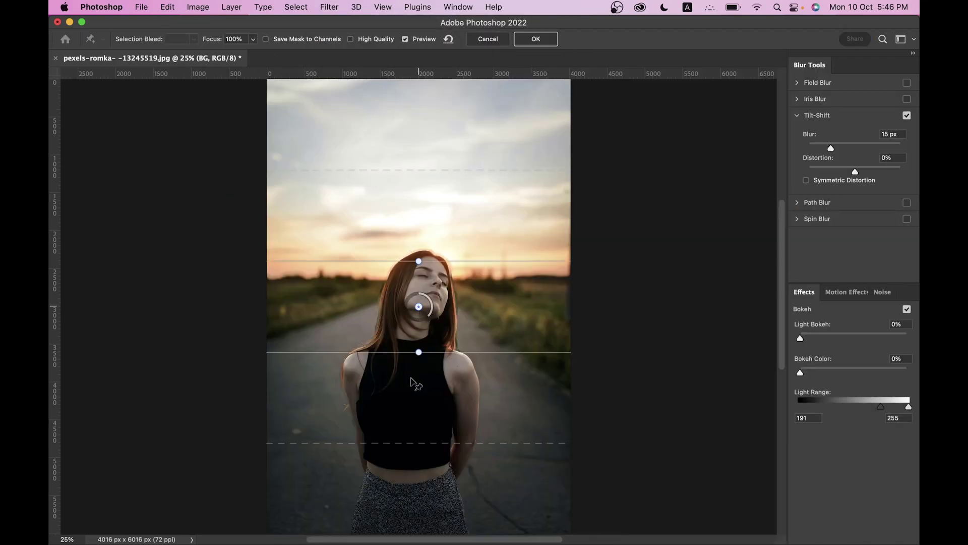
{"action": "left_click_drag", "start_coordinate": [418, 306], "coordinate": [412, 529]}
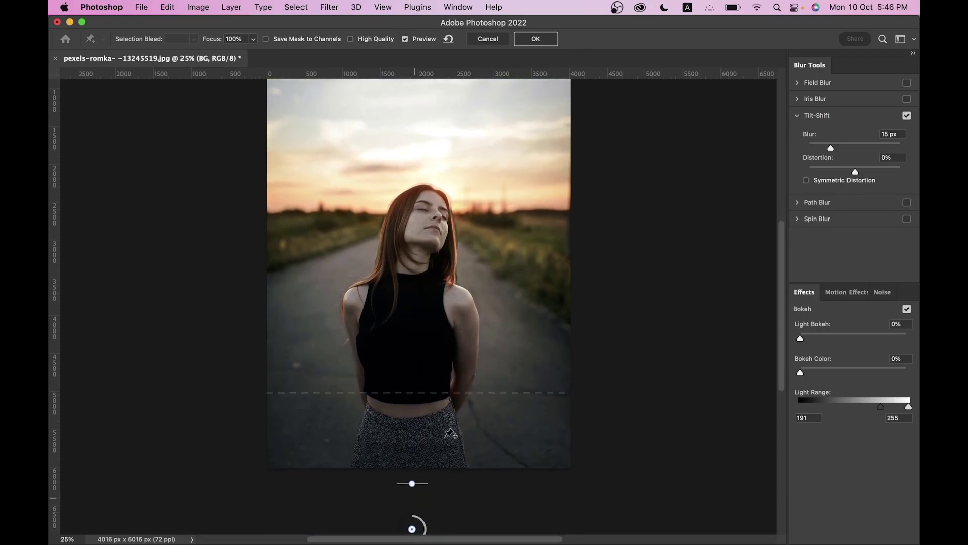
Position the Tilt-Shift transition line at the woman's waist, set the blur to 266 px and apply the filter.
{"action": "left_click_drag", "start_coordinate": [453, 392], "coordinate": [451, 409]}
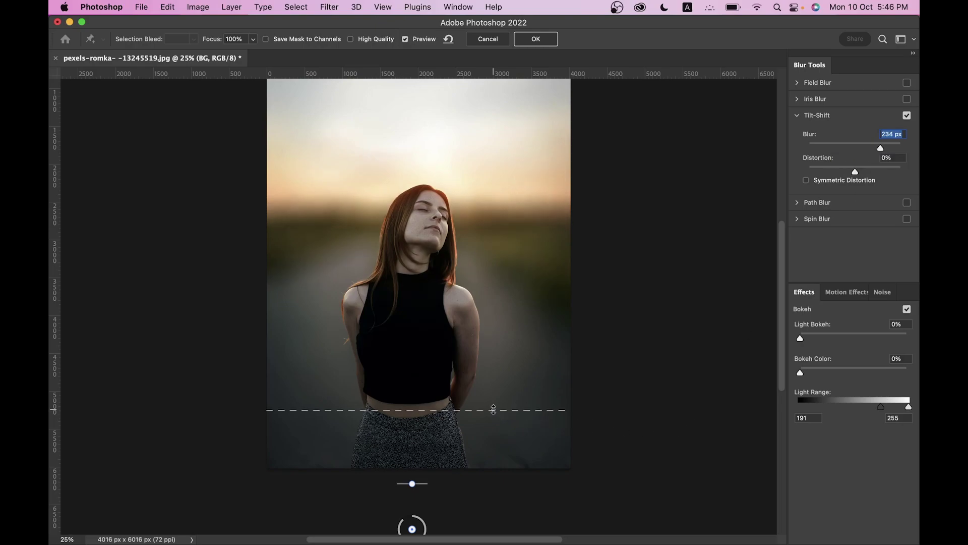
{"action": "left_click_drag", "start_coordinate": [493, 409], "coordinate": [496, 347]}
{"action": "left_click_drag", "start_coordinate": [498, 292], "coordinate": [512, 335]}
{"action": "left_click_drag", "start_coordinate": [510, 393], "coordinate": [511, 394]}
{"action": "left_click", "coordinate": [874, 144]}
{"action": "left_click", "coordinate": [535, 39]}
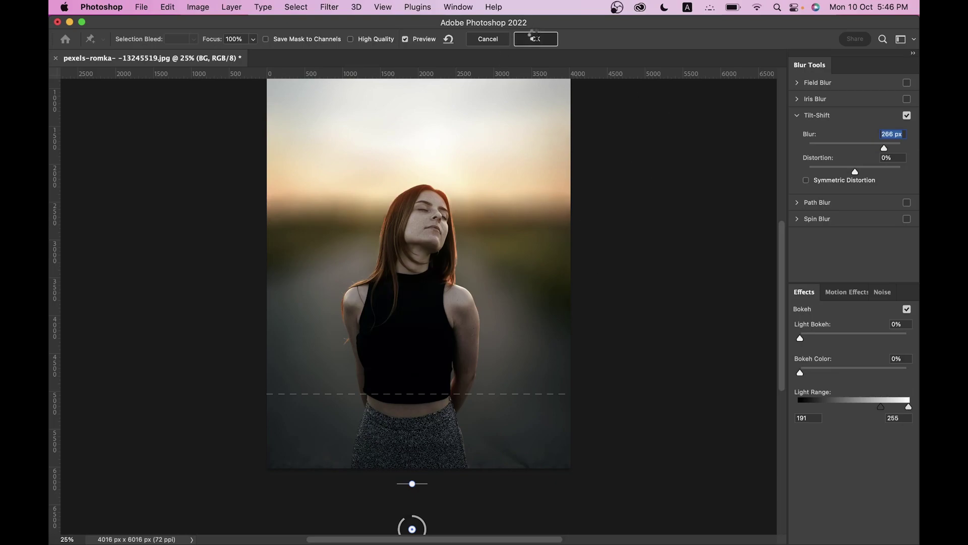
With the Background layer shown, toggle the BG layer's visibility repeatedly to compare the blurred and original backgrounds.
{"action": "key", "text": "super+minus"}
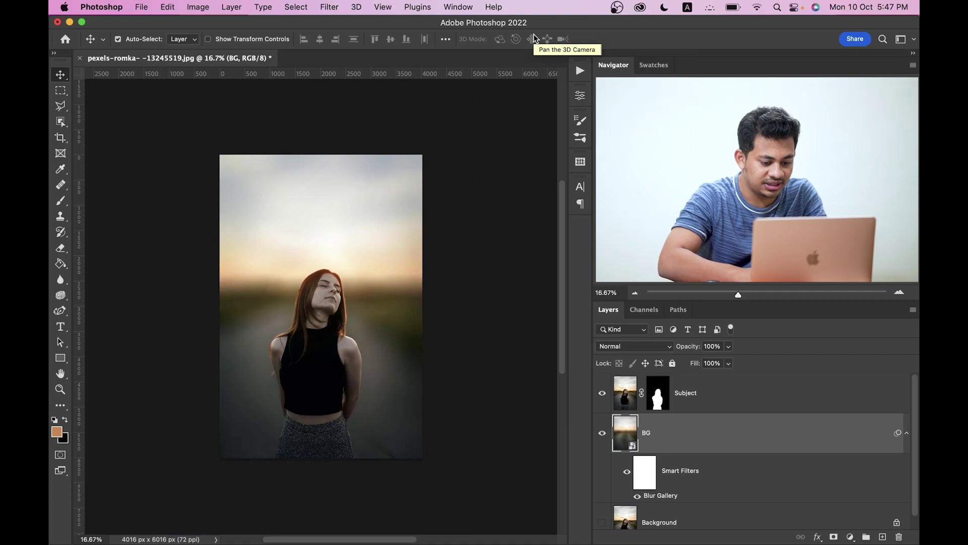
{"action": "scroll", "coordinate": [598, 448], "scroll_direction": "down", "scroll_amount": 1}
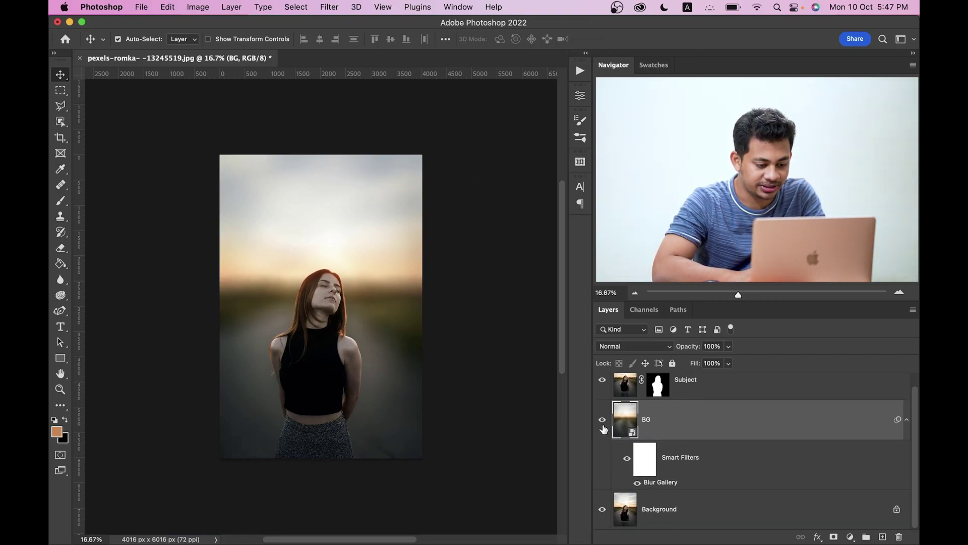
{"action": "left_click", "coordinate": [602, 421]}
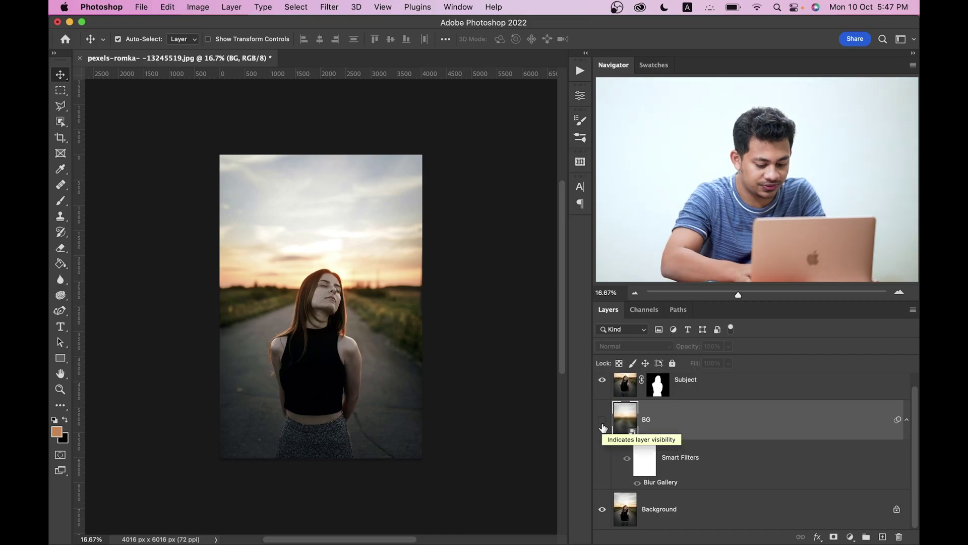
{"action": "key", "text": "super+equal"}
{"action": "left_click", "coordinate": [602, 422]}
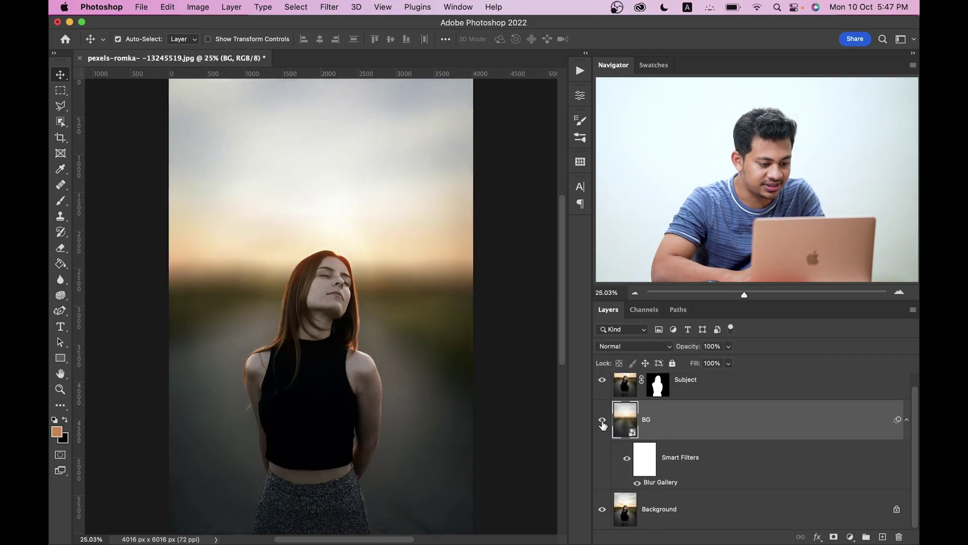
{"action": "left_click", "coordinate": [603, 423]}
{"action": "left_click", "coordinate": [602, 424]}
{"action": "left_click", "coordinate": [602, 423]}
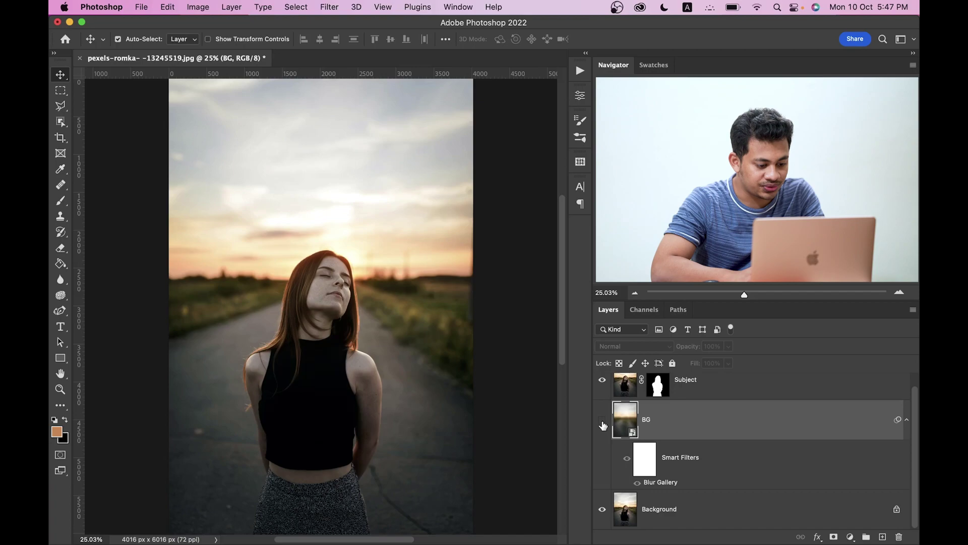
{"action": "left_click", "coordinate": [603, 424]}
{"action": "left_click", "coordinate": [603, 423]}
{"action": "left_click", "coordinate": [603, 424]}
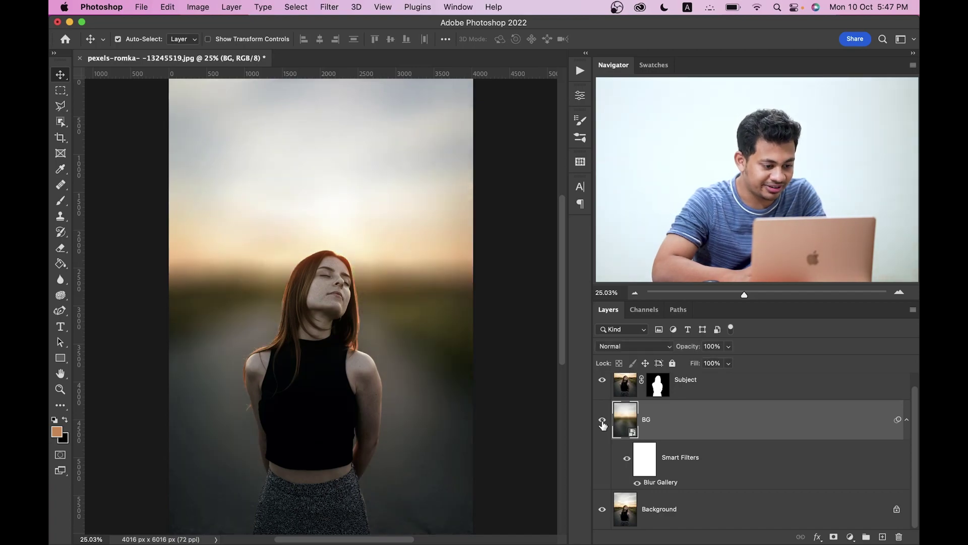
{"action": "key", "text": "super+minus"}
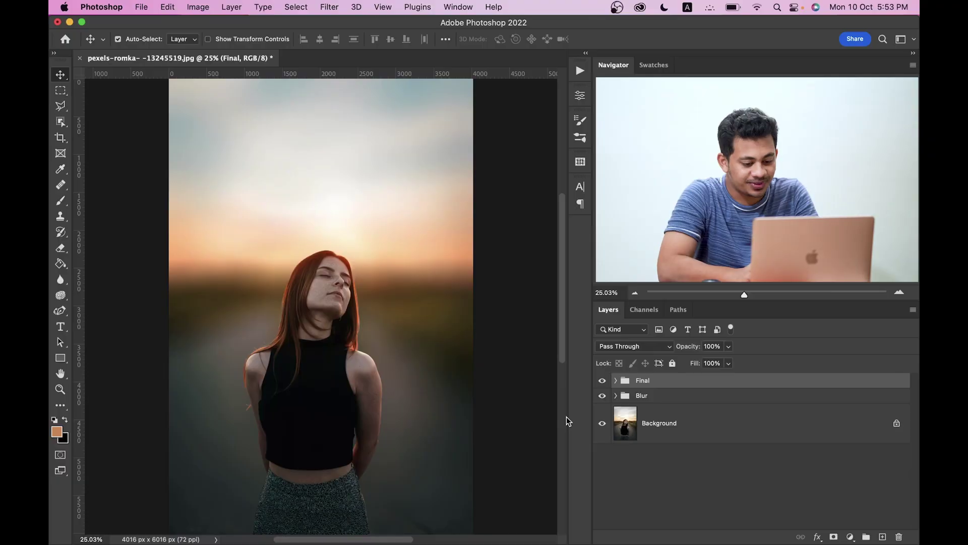
Toggle between showing only the Background layer and all layers to compare the original with the finished edit.
{"action": "left_click", "coordinate": [603, 423], "text": "alt"}
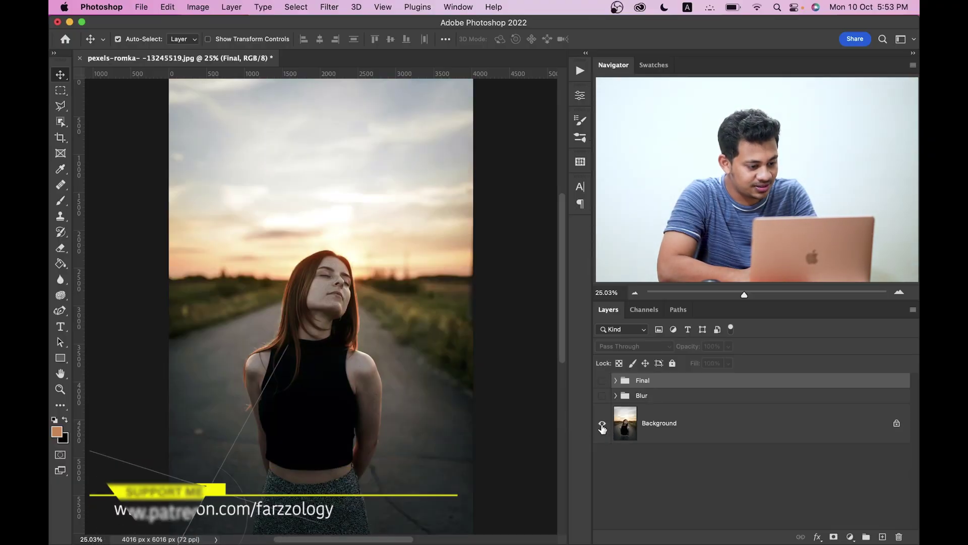
{"action": "left_click", "coordinate": [602, 423], "text": "alt"}
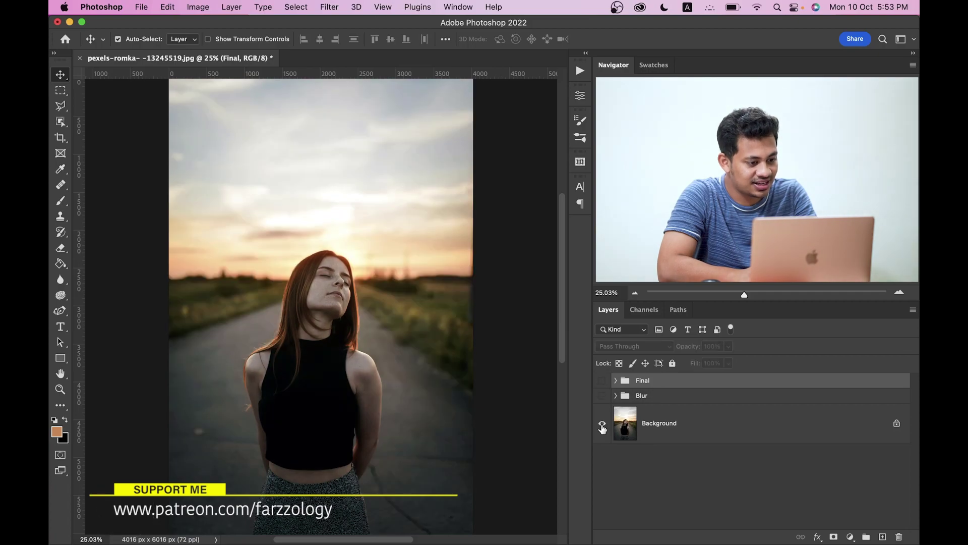